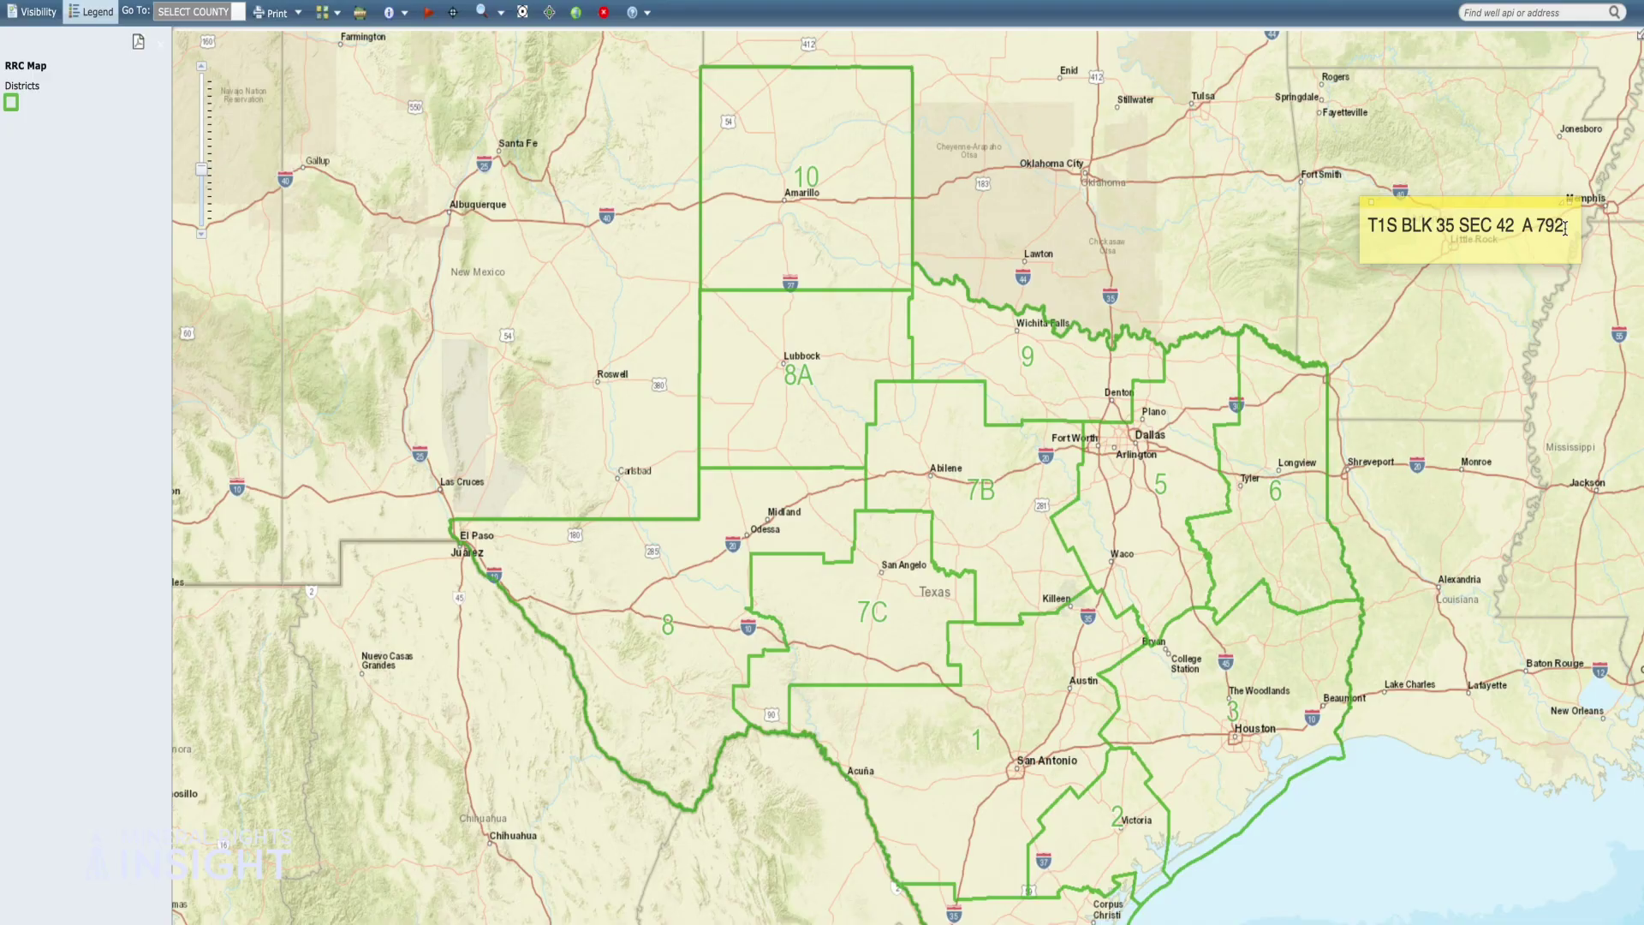
Step: Select the tract description 'T1S BLK 35 SEC 42 A 792' in the yellow note
{"action": "left_click_drag", "start_coordinate": [1565, 227], "coordinate": [1367, 227]}
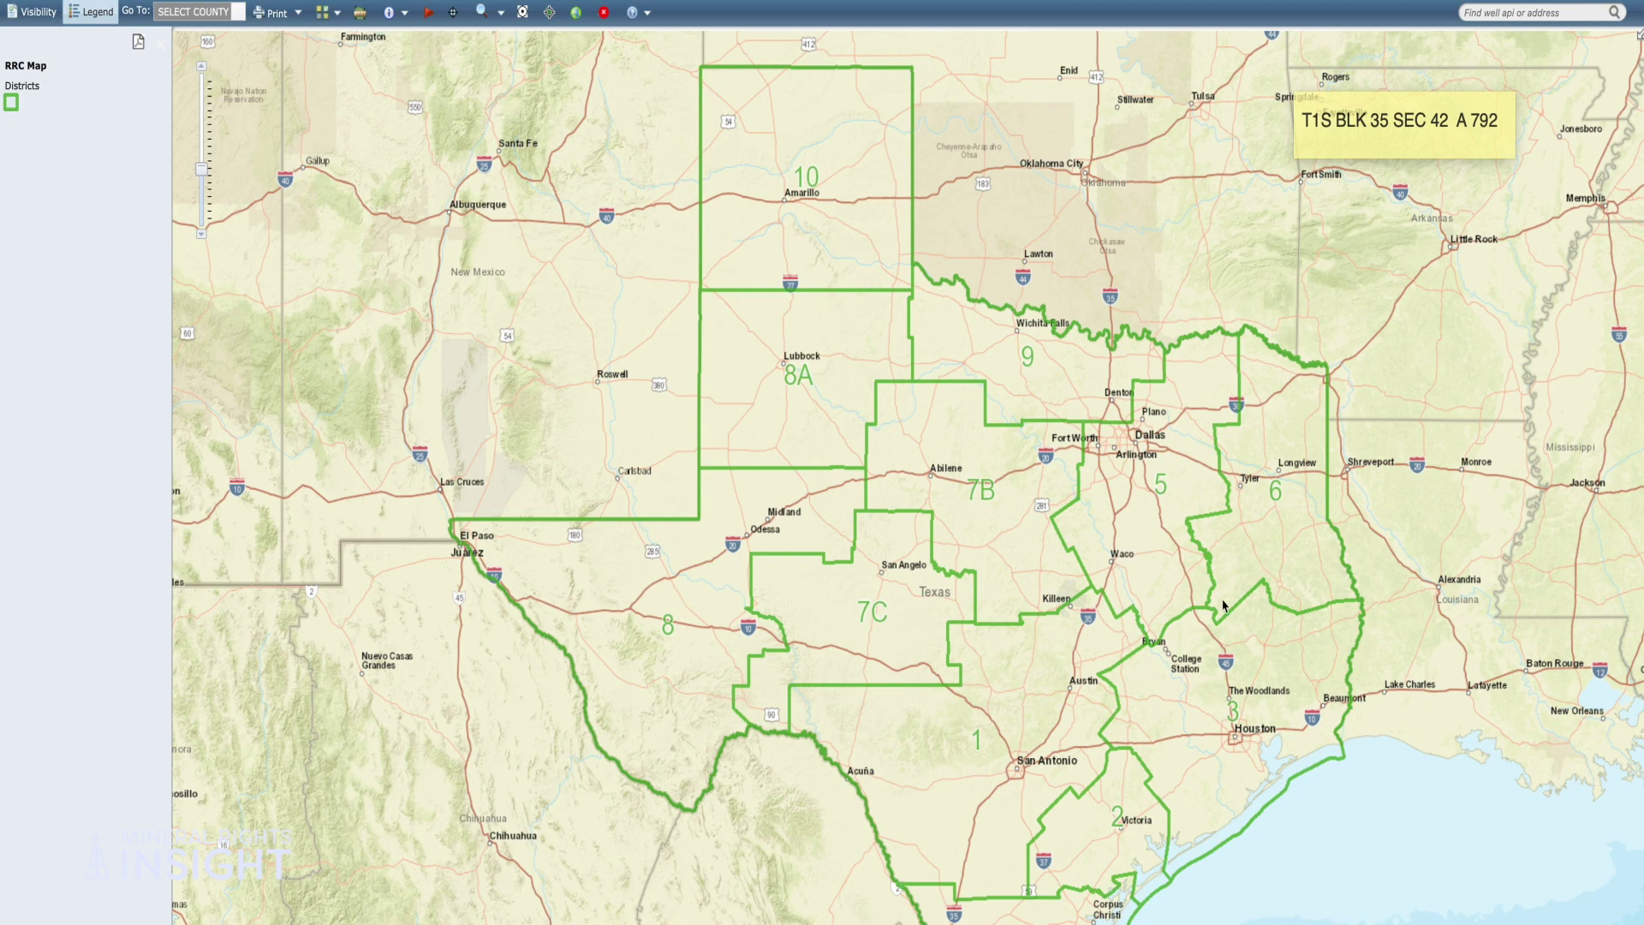
{"action": "left_click", "coordinate": [1370, 129]}
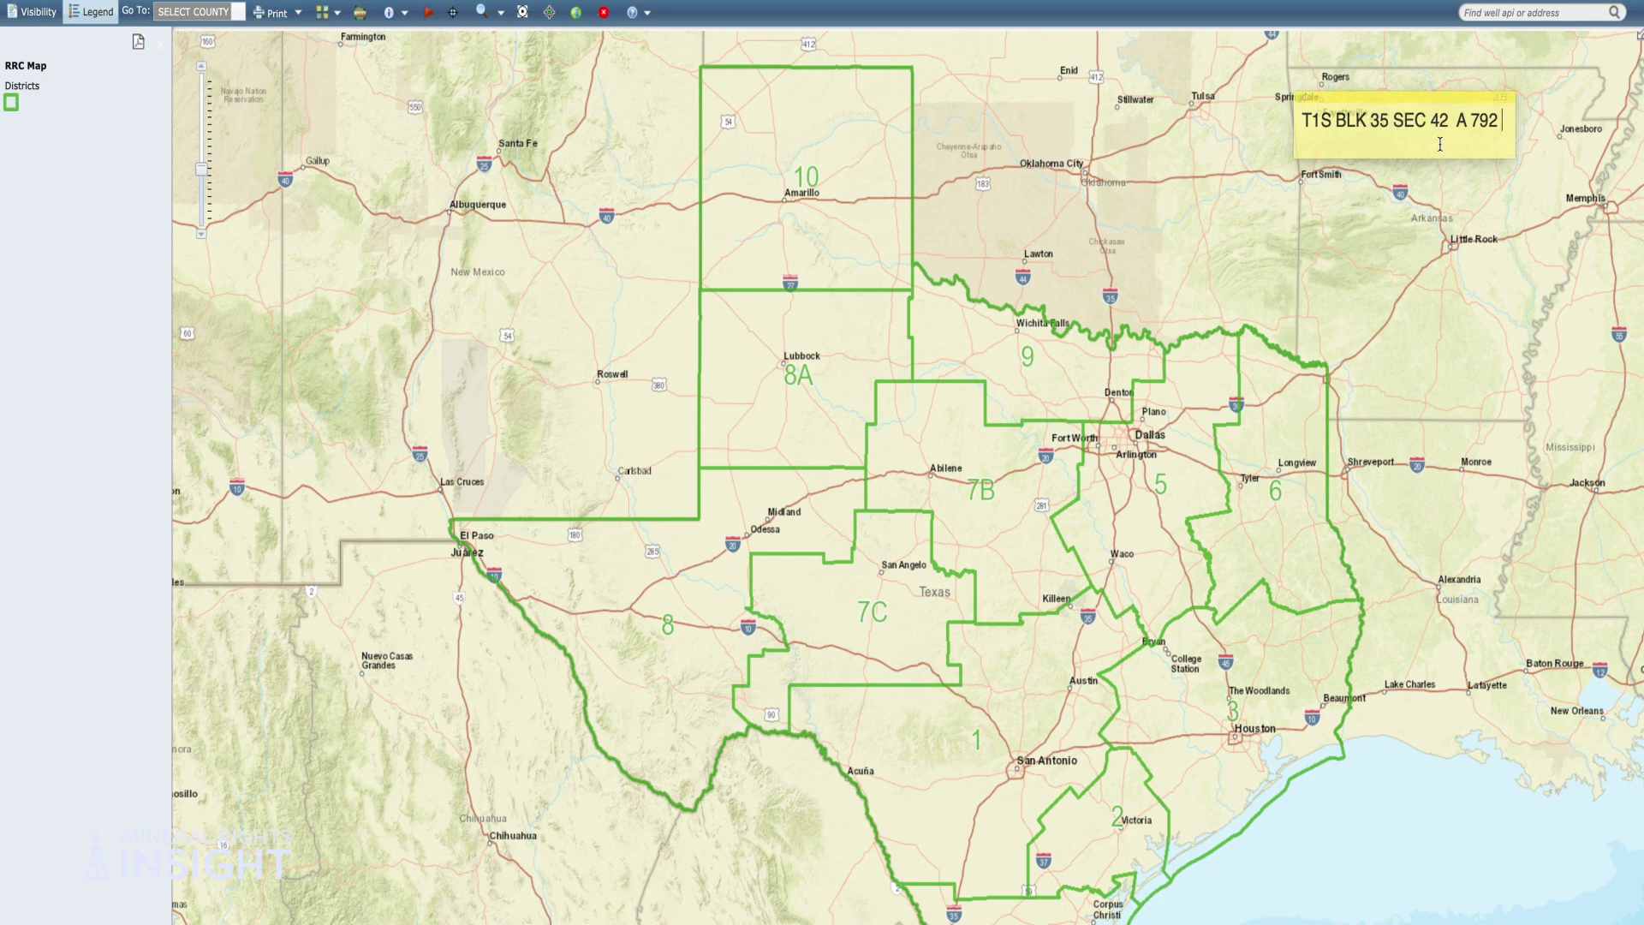
{"action": "left_click_drag", "start_coordinate": [1432, 103], "coordinate": [1498, 210]}
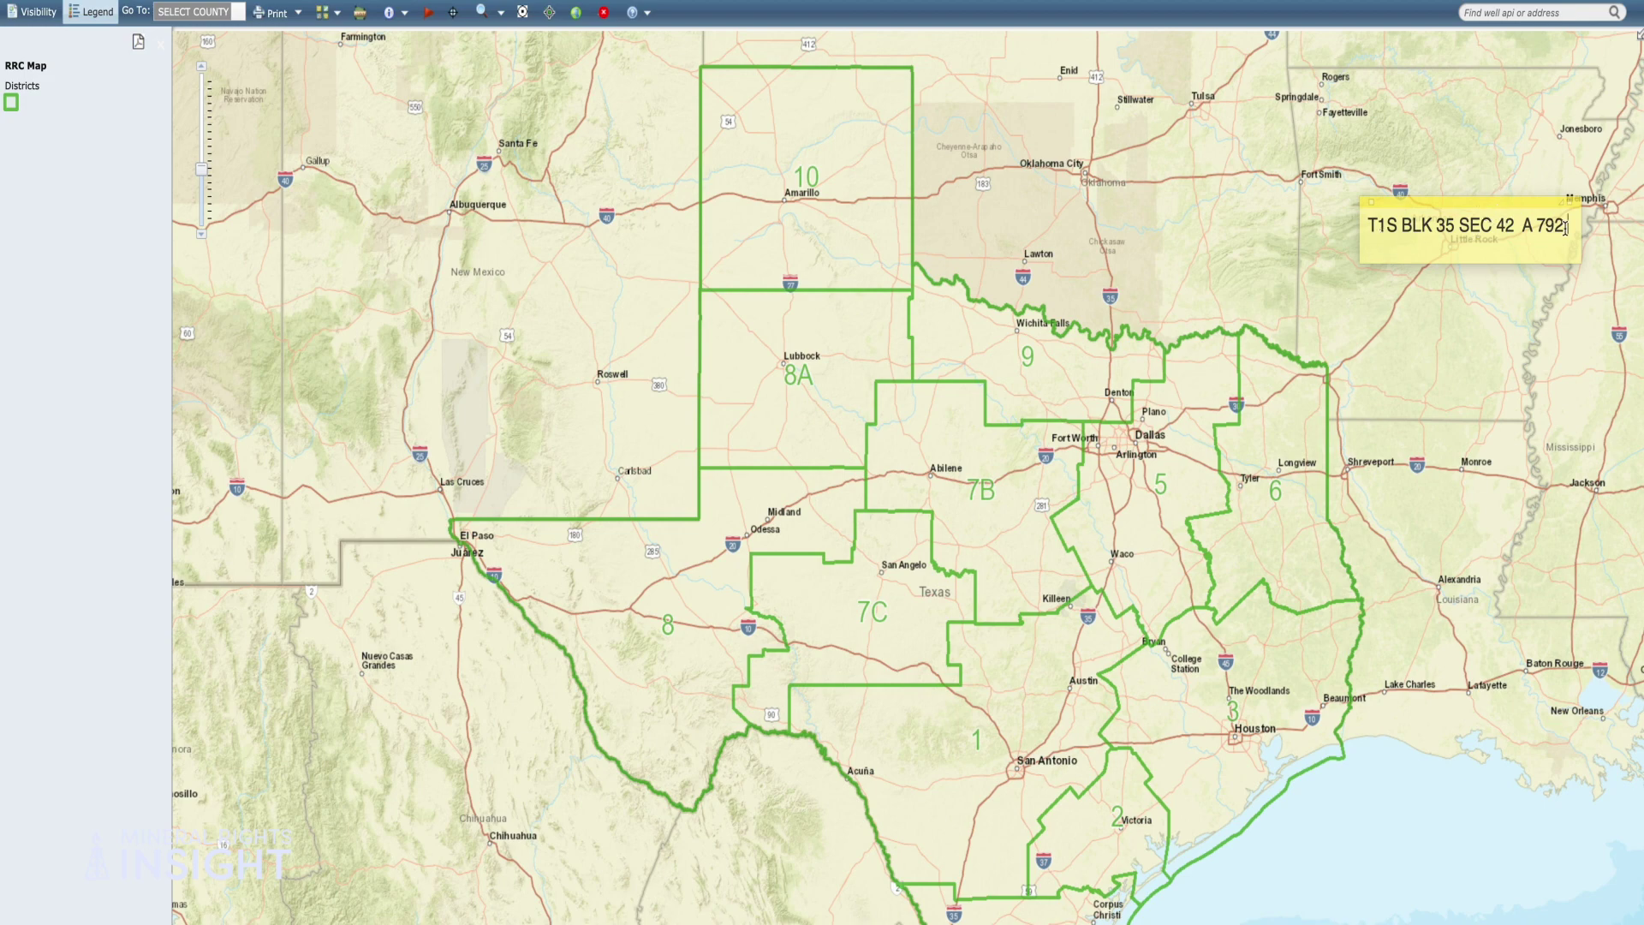
{"action": "left_click_drag", "start_coordinate": [1565, 228], "coordinate": [1365, 228]}
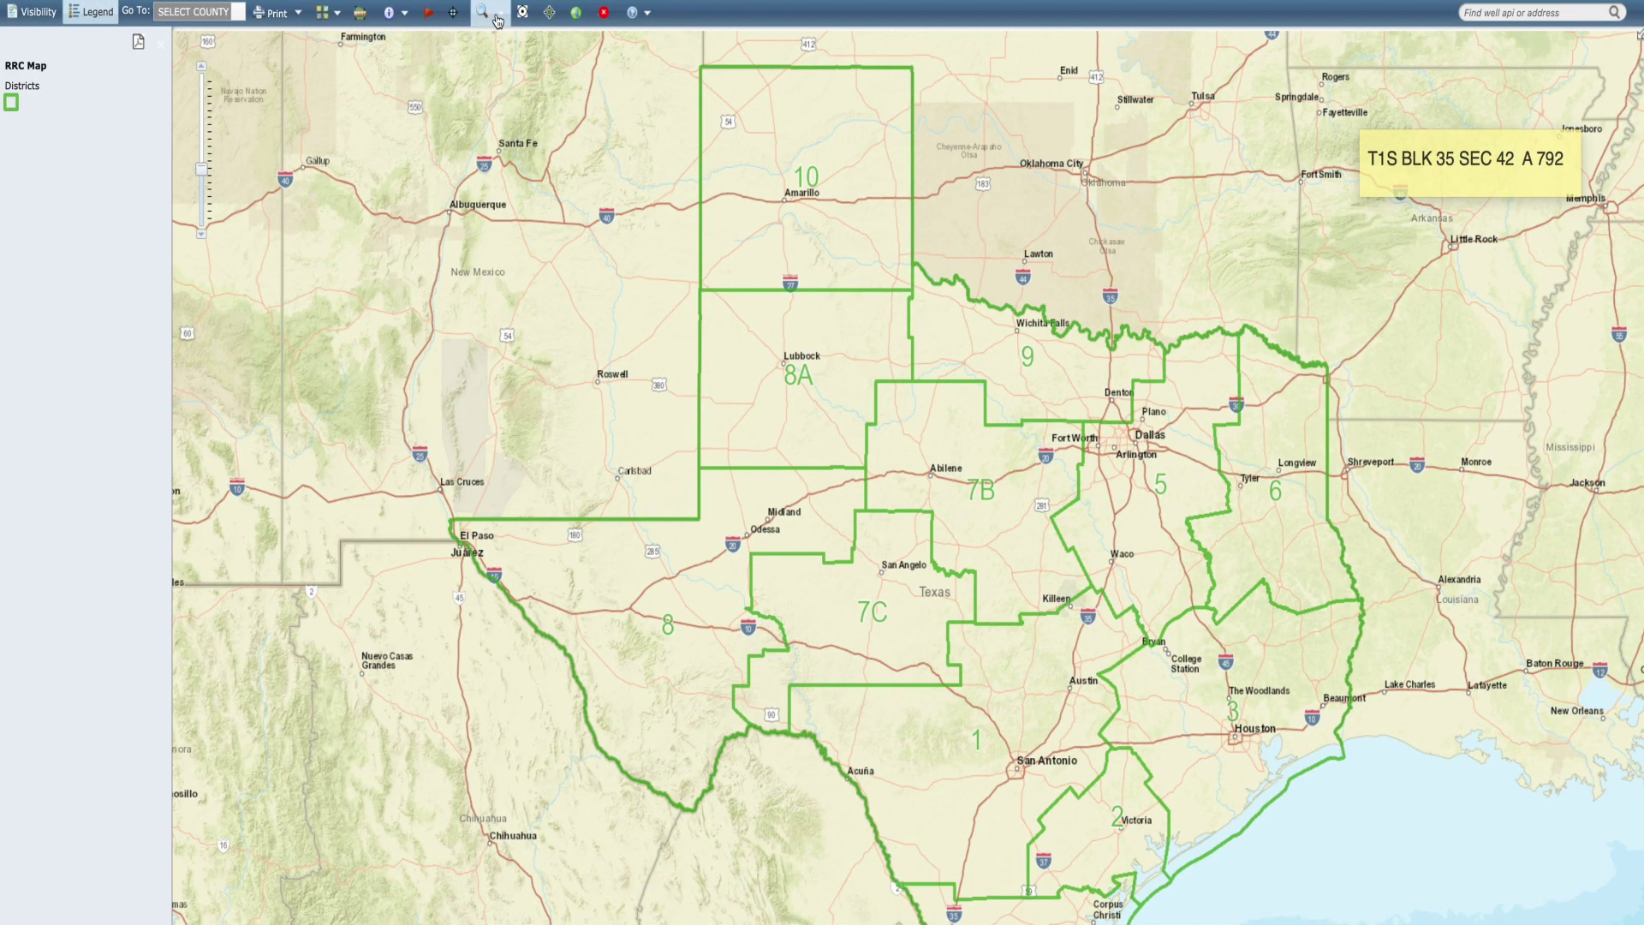
Step: Start a Surveys search and choose 173 GLASSCOCK as the county
{"action": "left_click", "coordinate": [497, 17]}
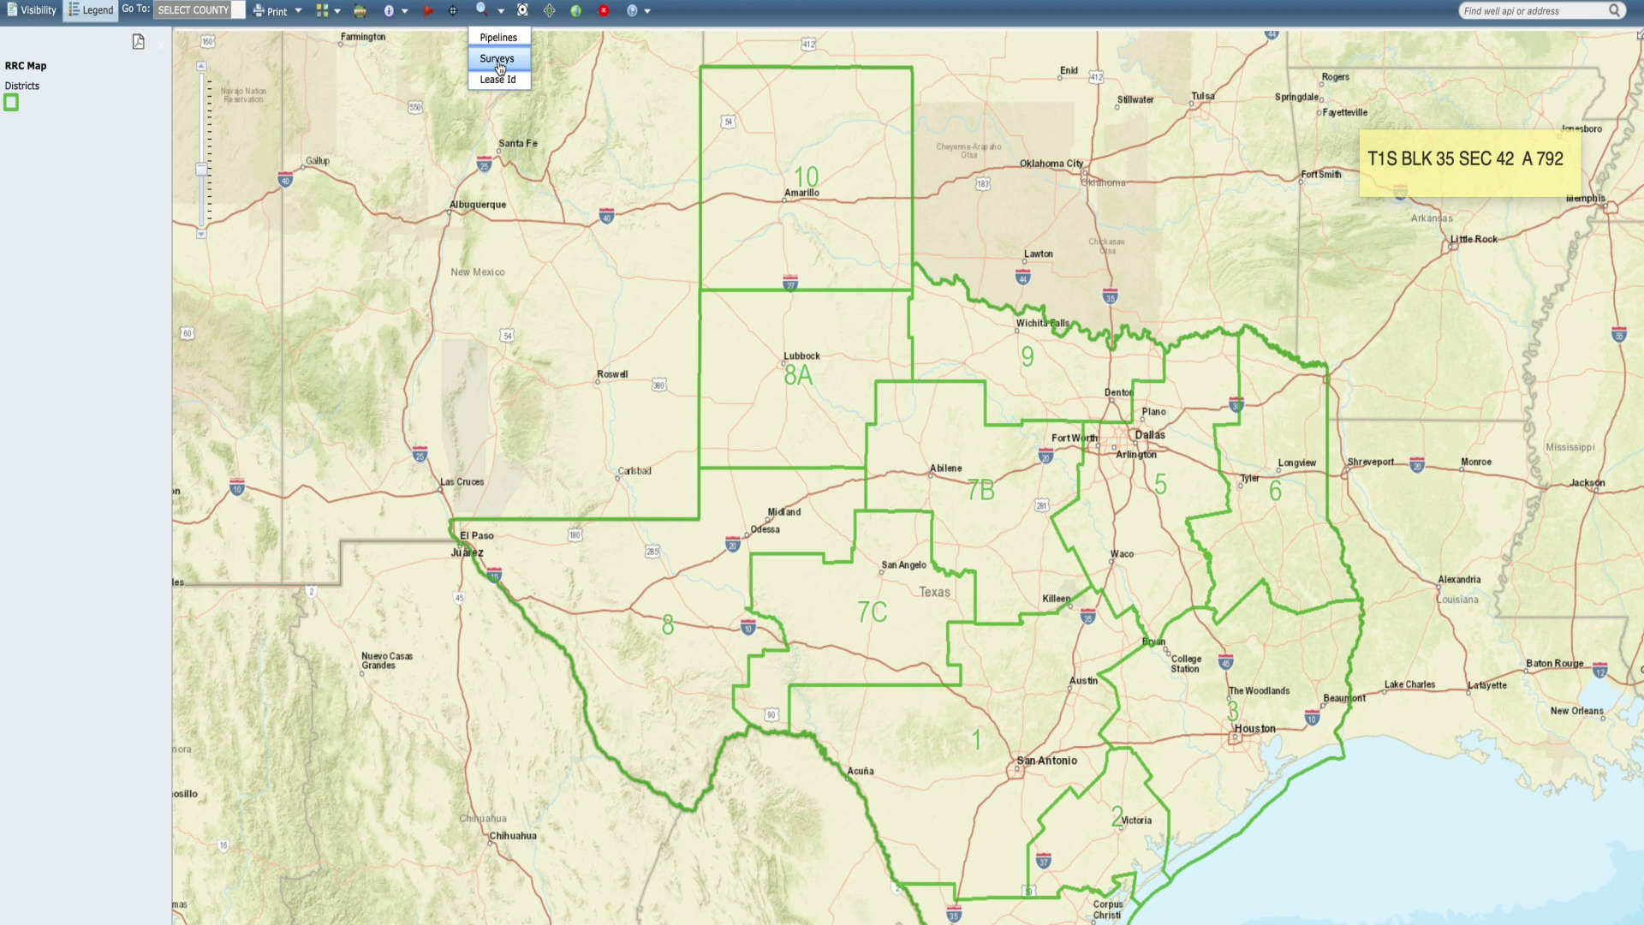
{"action": "left_click", "coordinate": [498, 60]}
{"action": "left_click", "coordinate": [490, 101]}
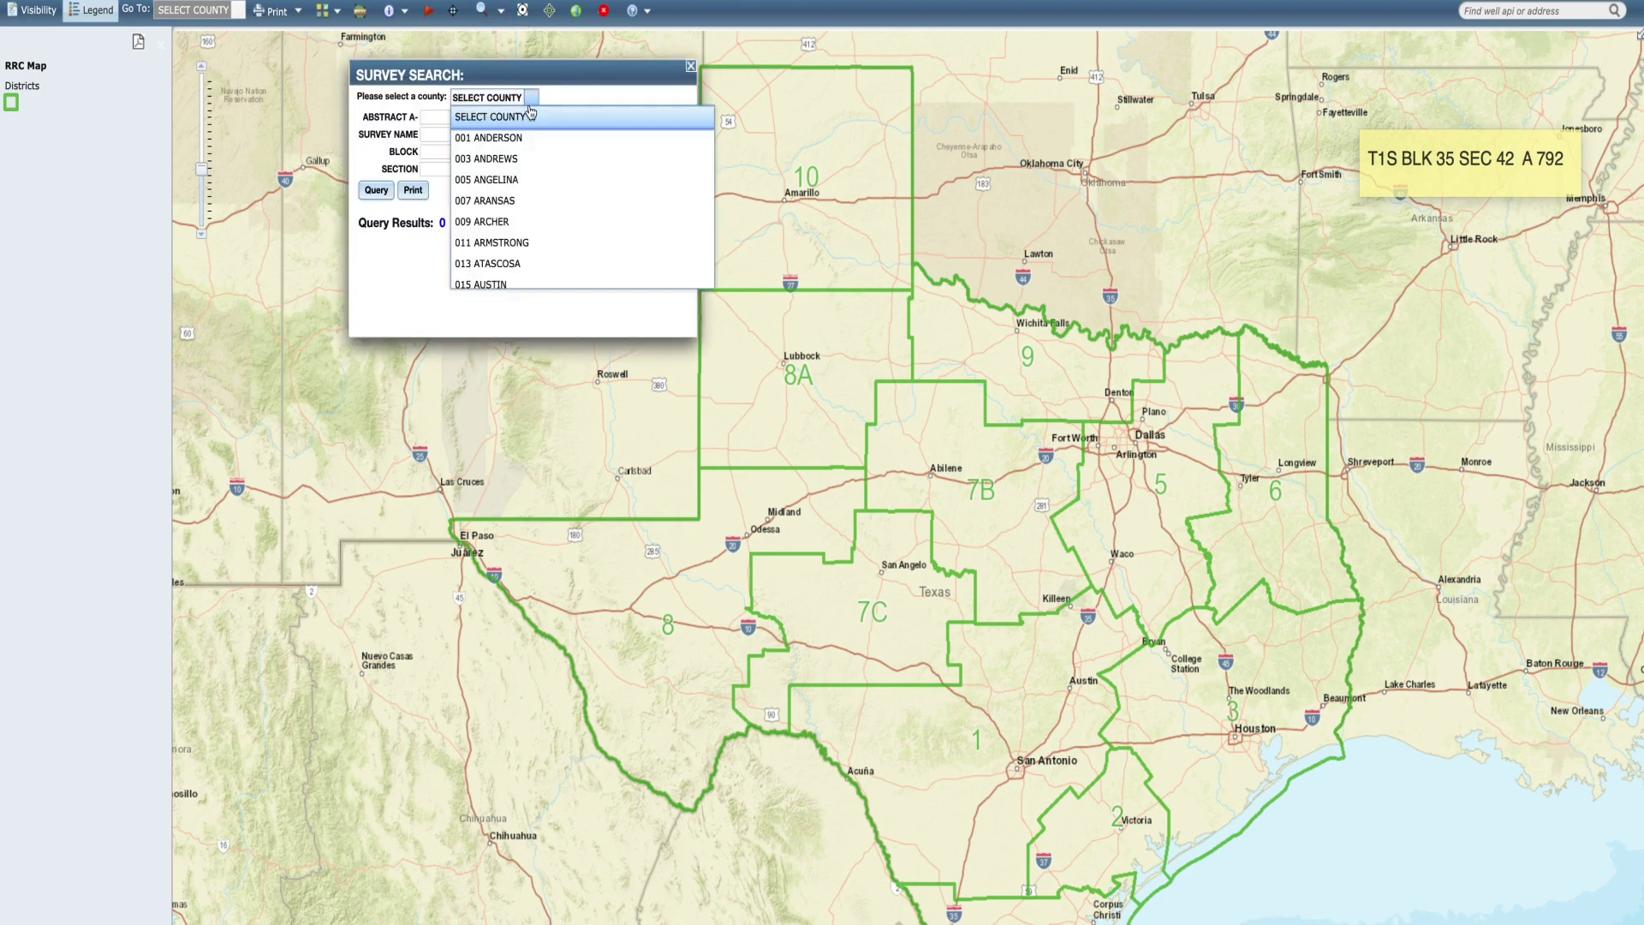
{"action": "scroll", "coordinate": [527, 172], "scroll_direction": "down", "scroll_amount": 6}
{"action": "scroll", "coordinate": [531, 177], "scroll_direction": "down", "scroll_amount": 9}
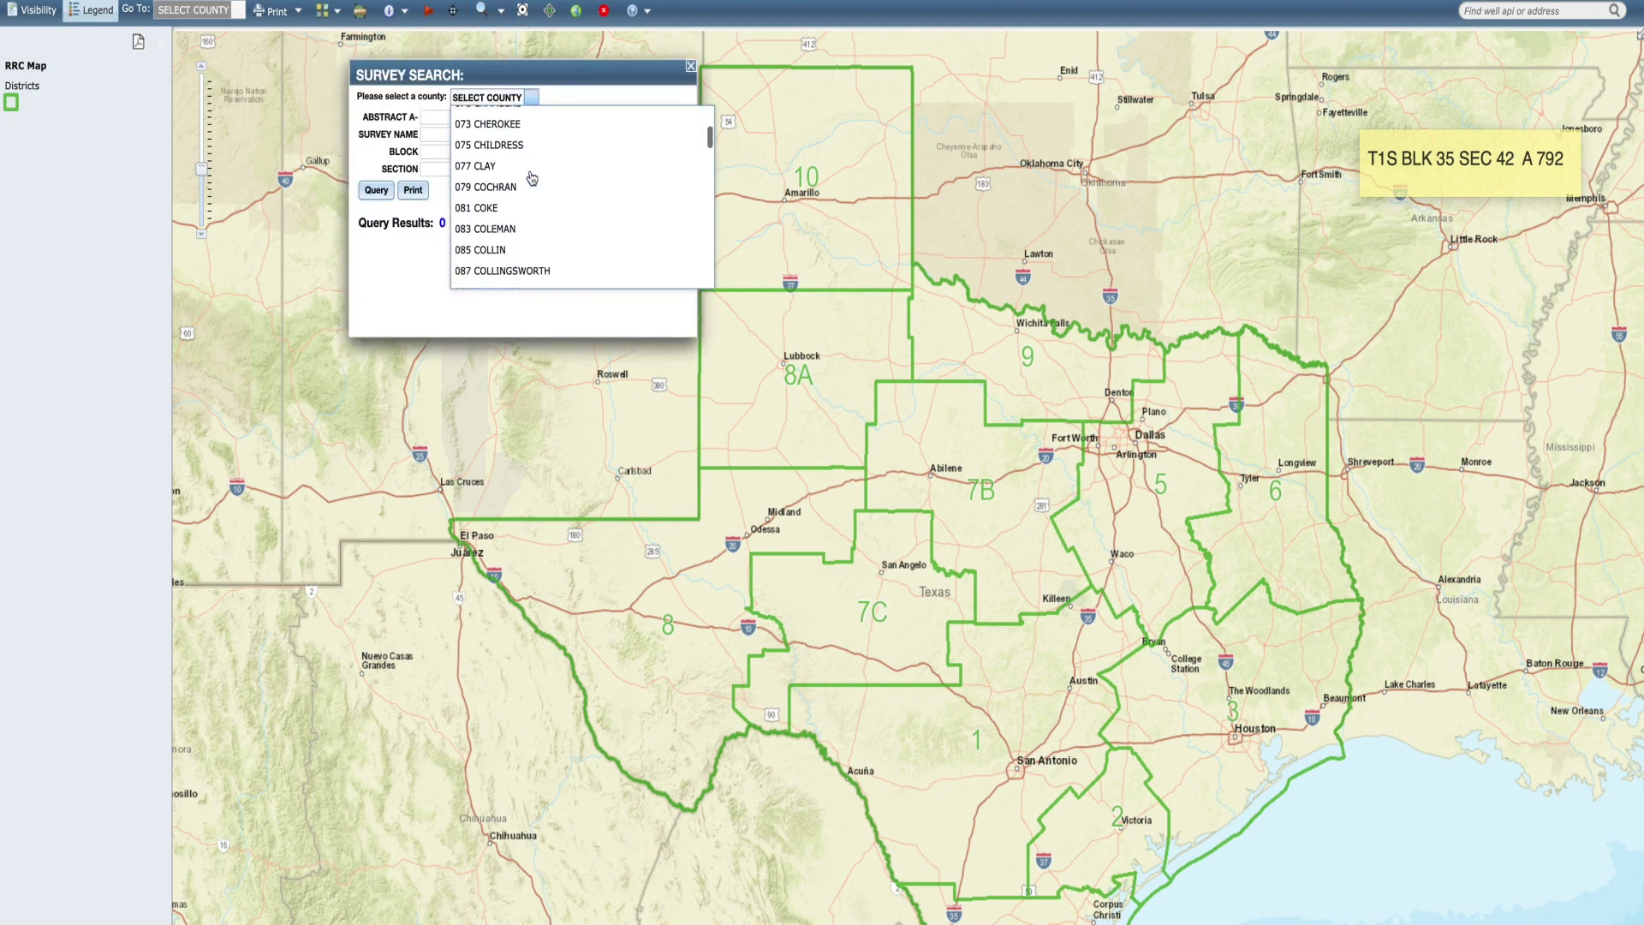
{"action": "scroll", "coordinate": [531, 177], "scroll_direction": "down", "scroll_amount": 10}
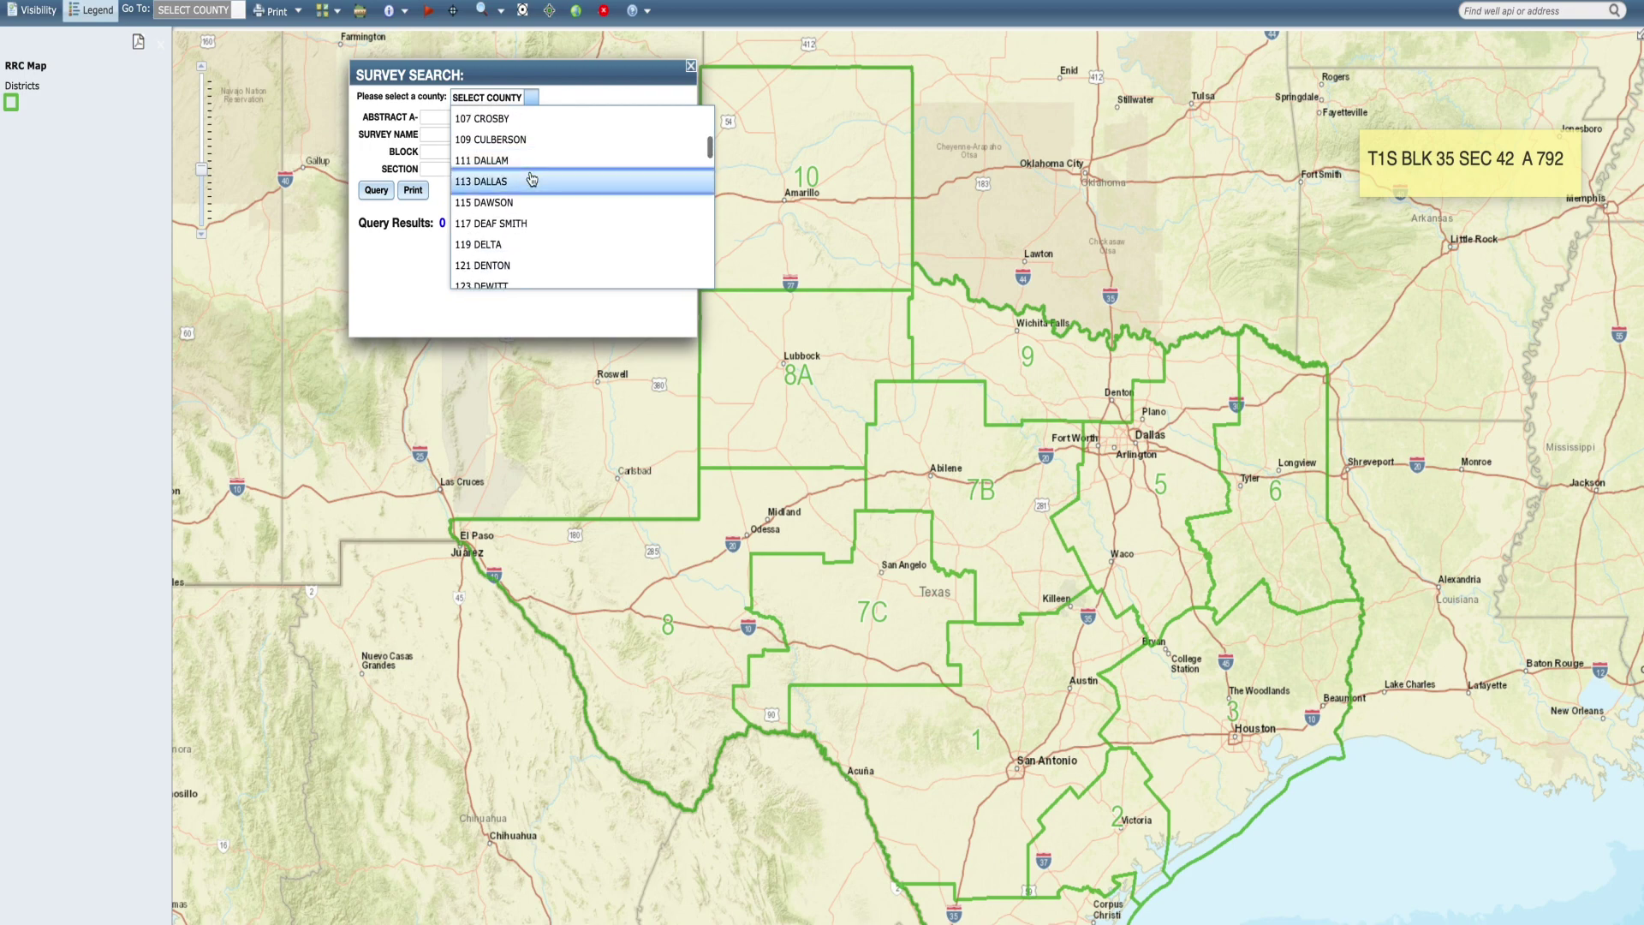
{"action": "scroll", "coordinate": [532, 179], "scroll_direction": "down", "scroll_amount": 1}
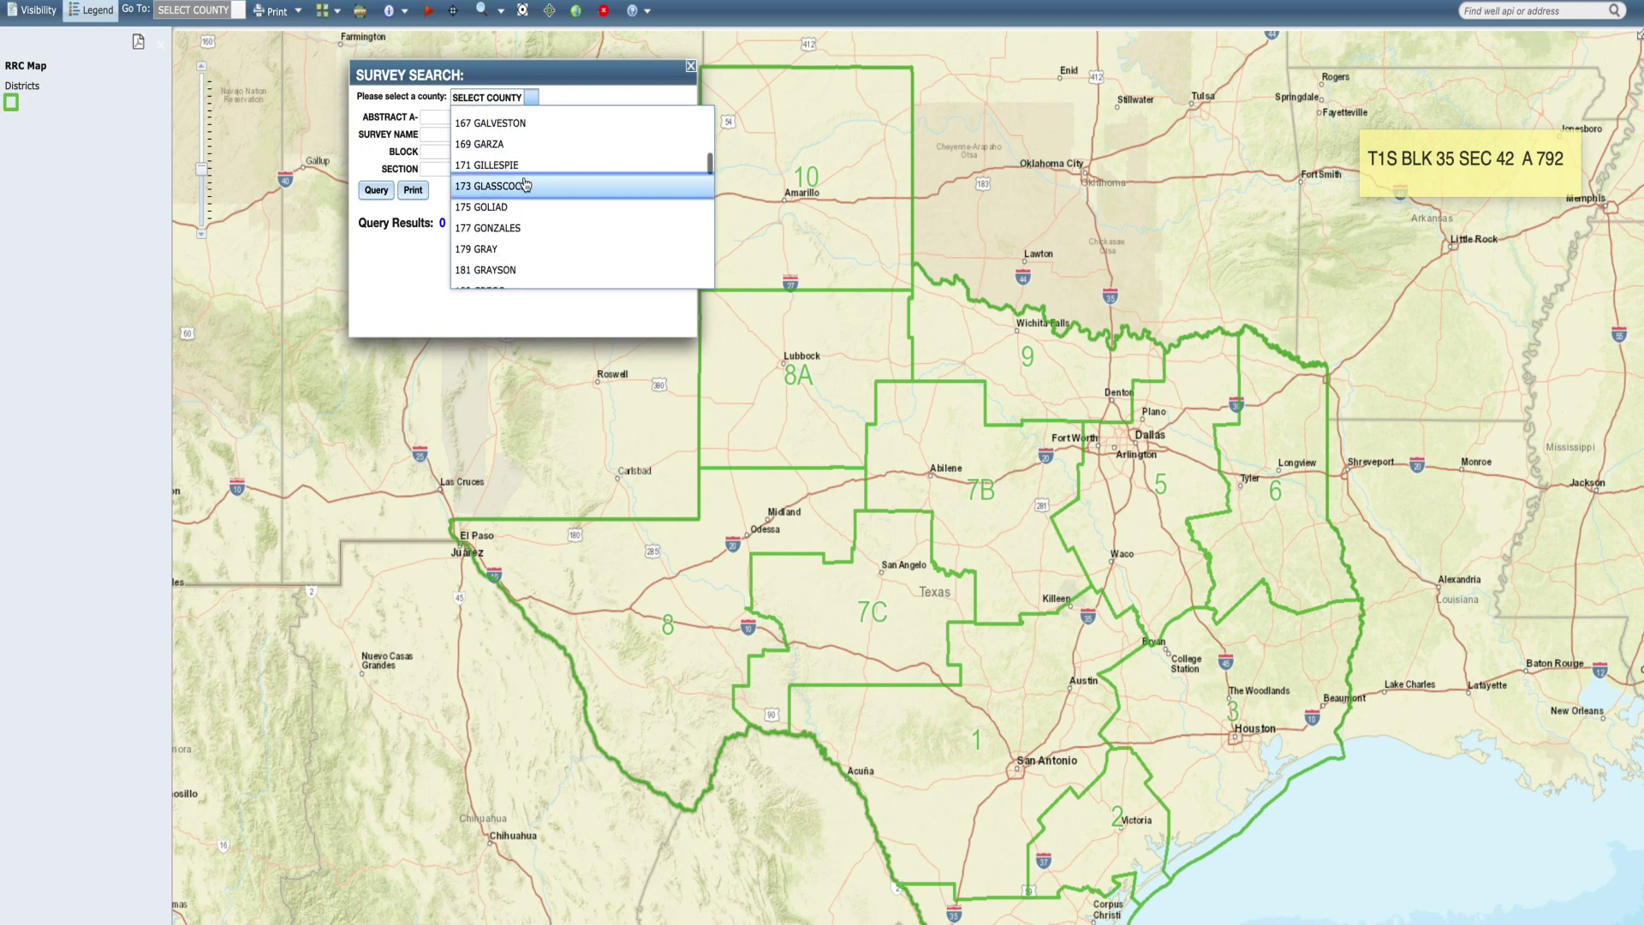
{"action": "left_click", "coordinate": [531, 180]}
Step: Query abstract 792 and drag the search results away from the highlighted tract
{"action": "left_click", "coordinate": [426, 118]}
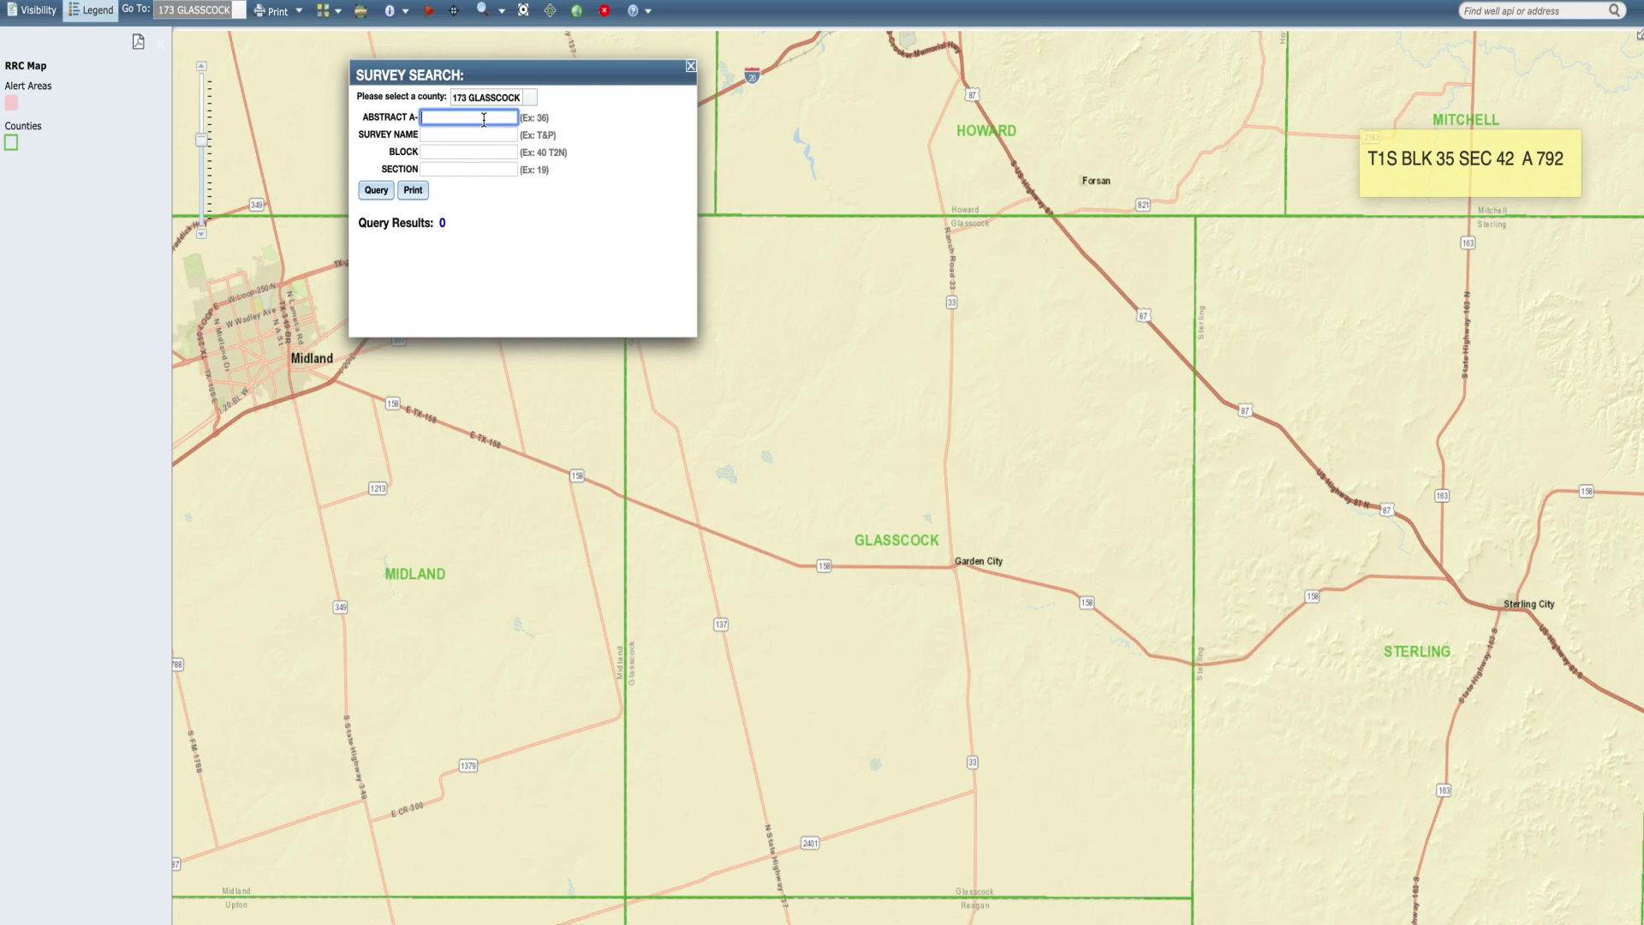
{"action": "type", "text": "792"}
{"action": "left_click", "coordinate": [455, 153]}
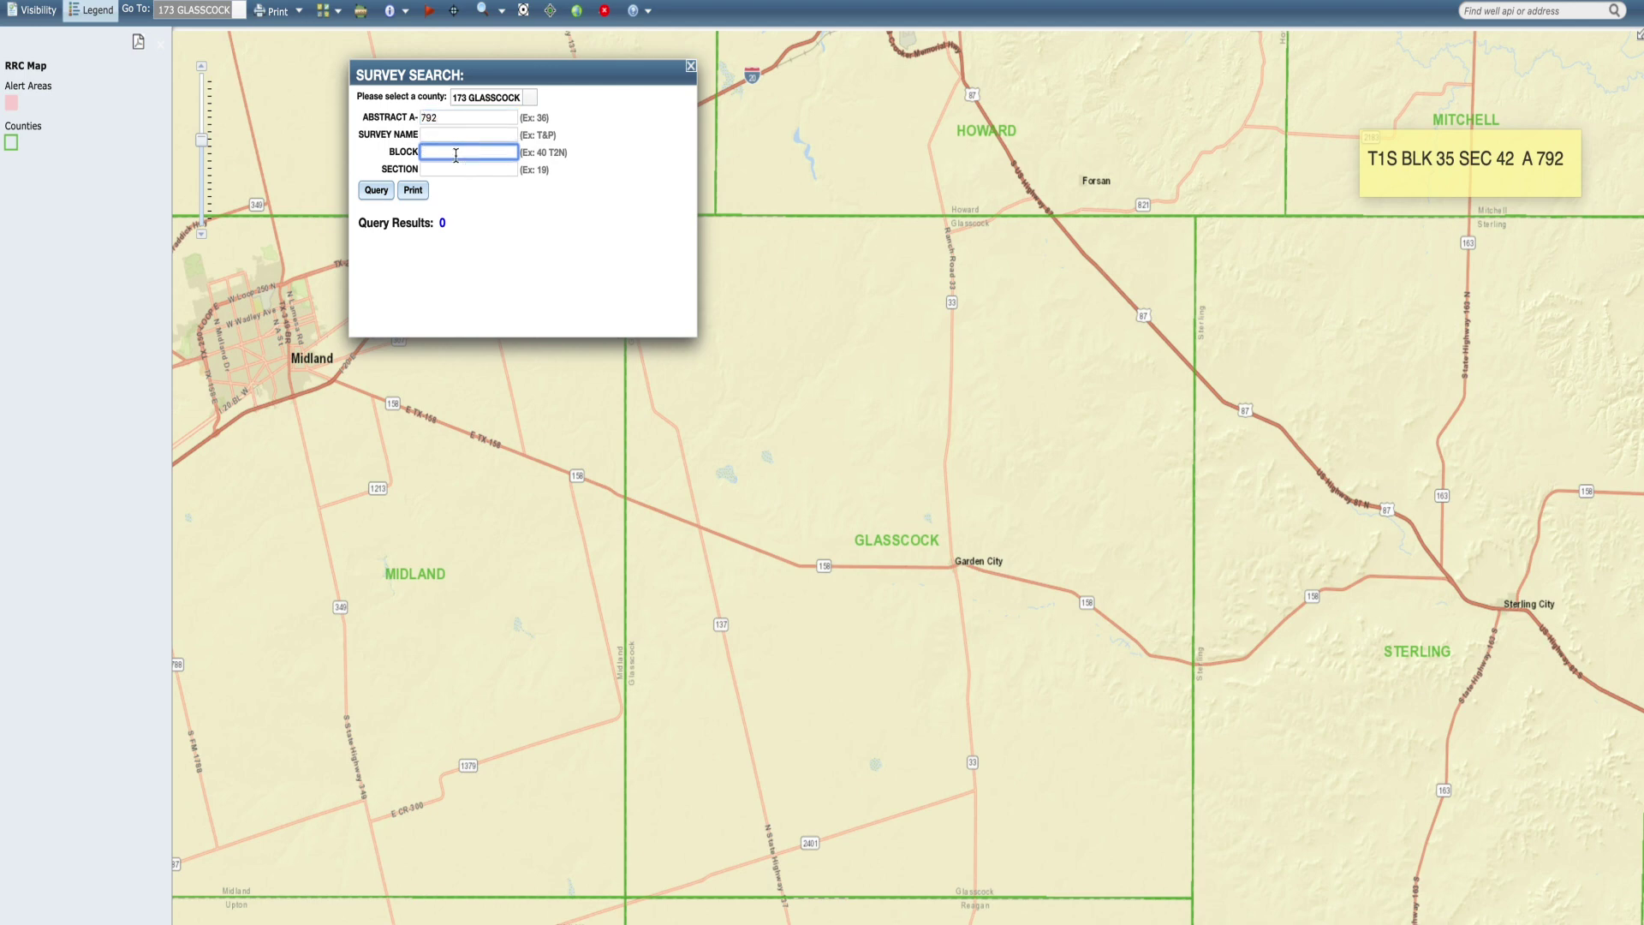
{"action": "left_click", "coordinate": [377, 192]}
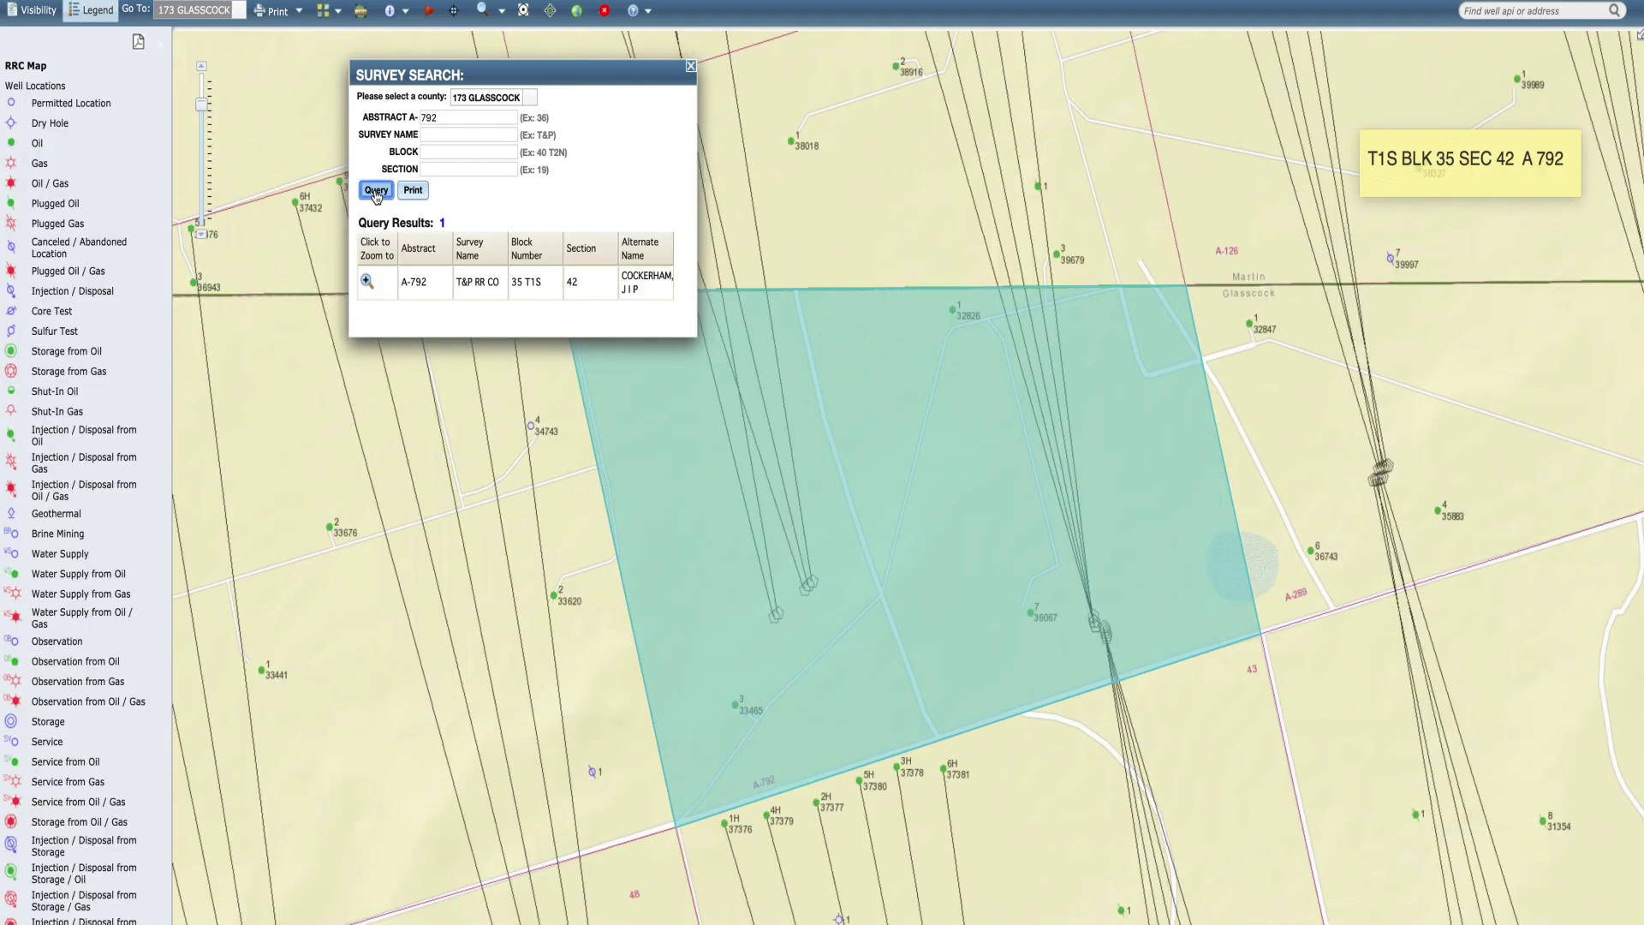
{"action": "left_click_drag", "start_coordinate": [569, 85], "coordinate": [470, 676]}
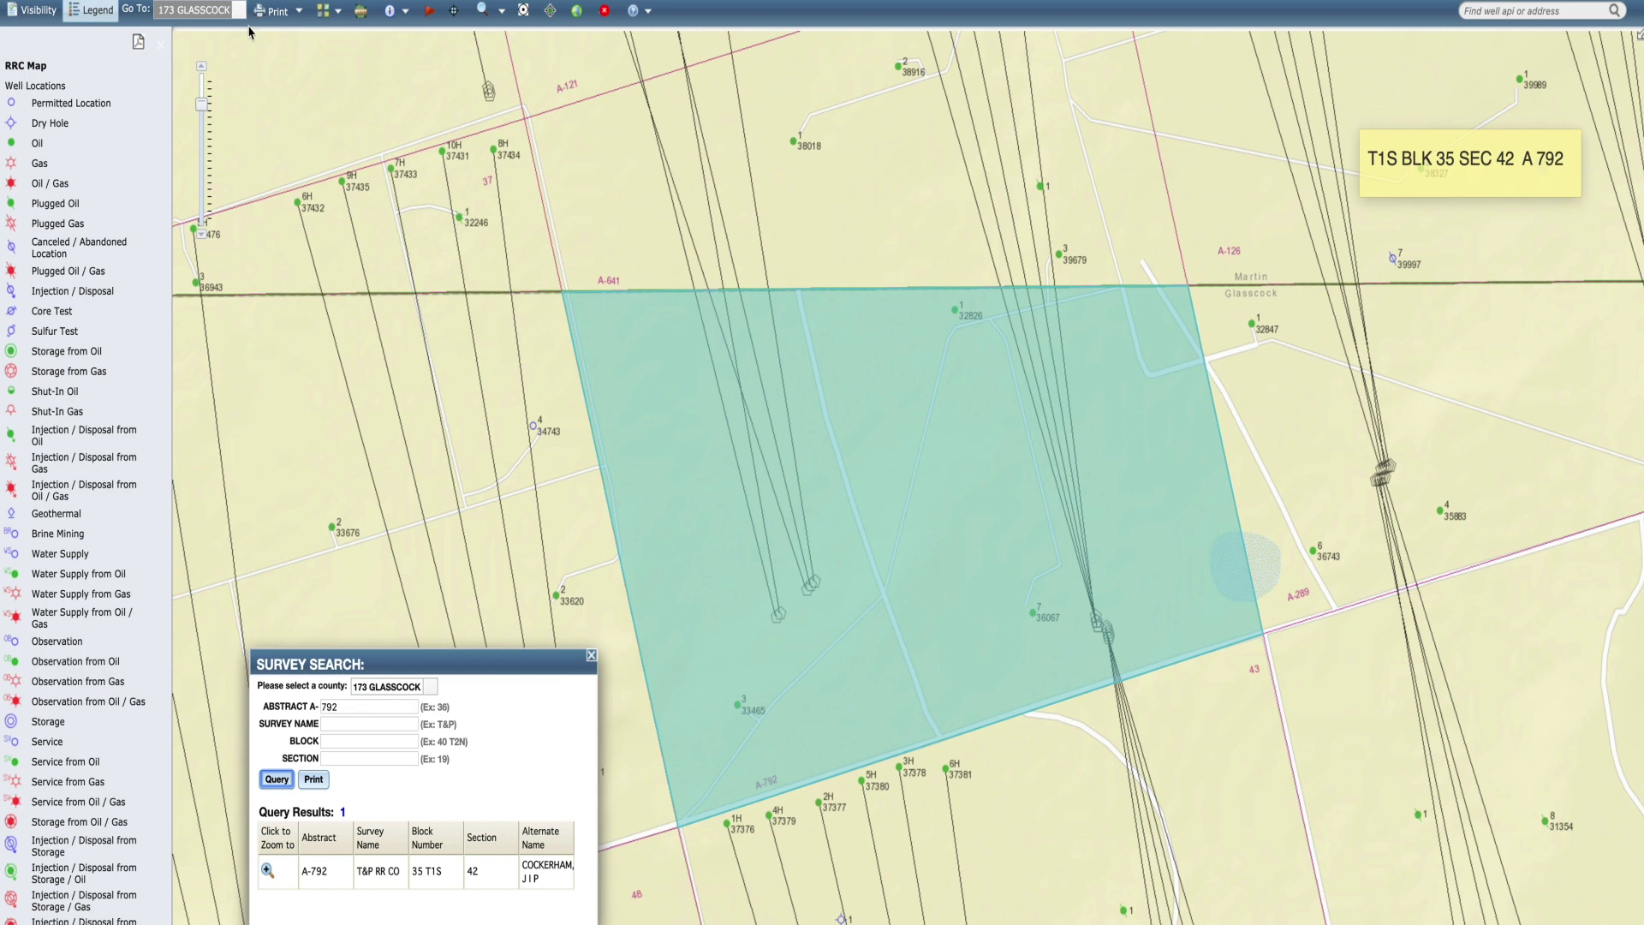
Step: Bring up the list of feature types the Identify tool can identify
{"action": "left_click", "coordinate": [399, 15]}
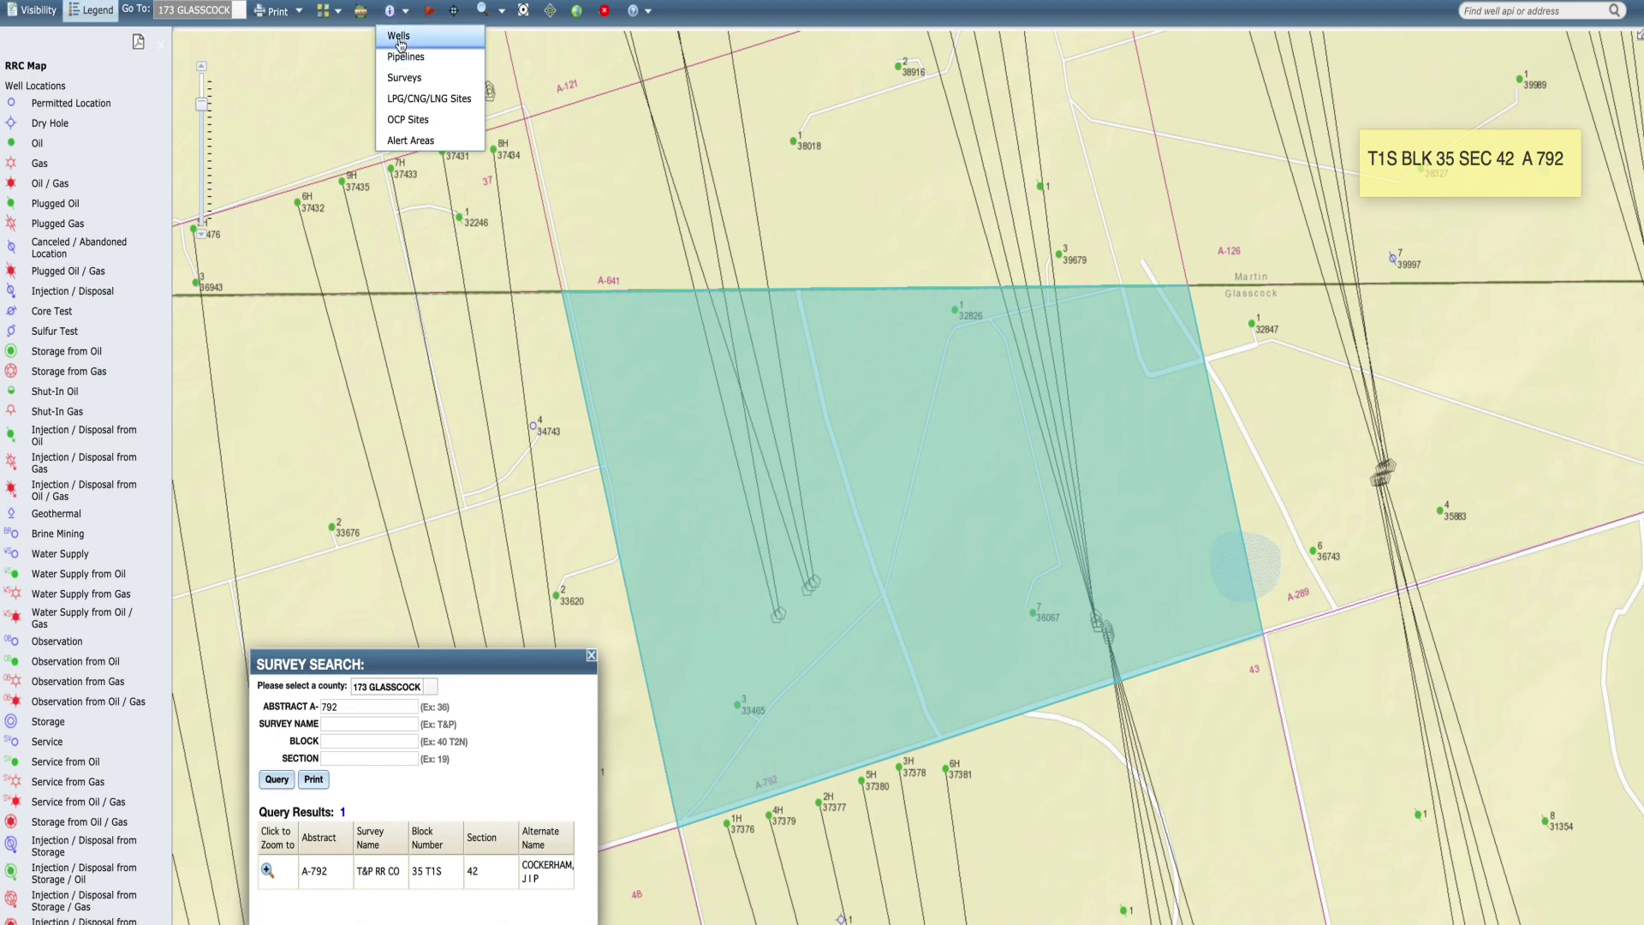
Step: Set the Identify tool to Wells so clicking the map identifies individual wells
{"action": "left_click", "coordinate": [399, 39]}
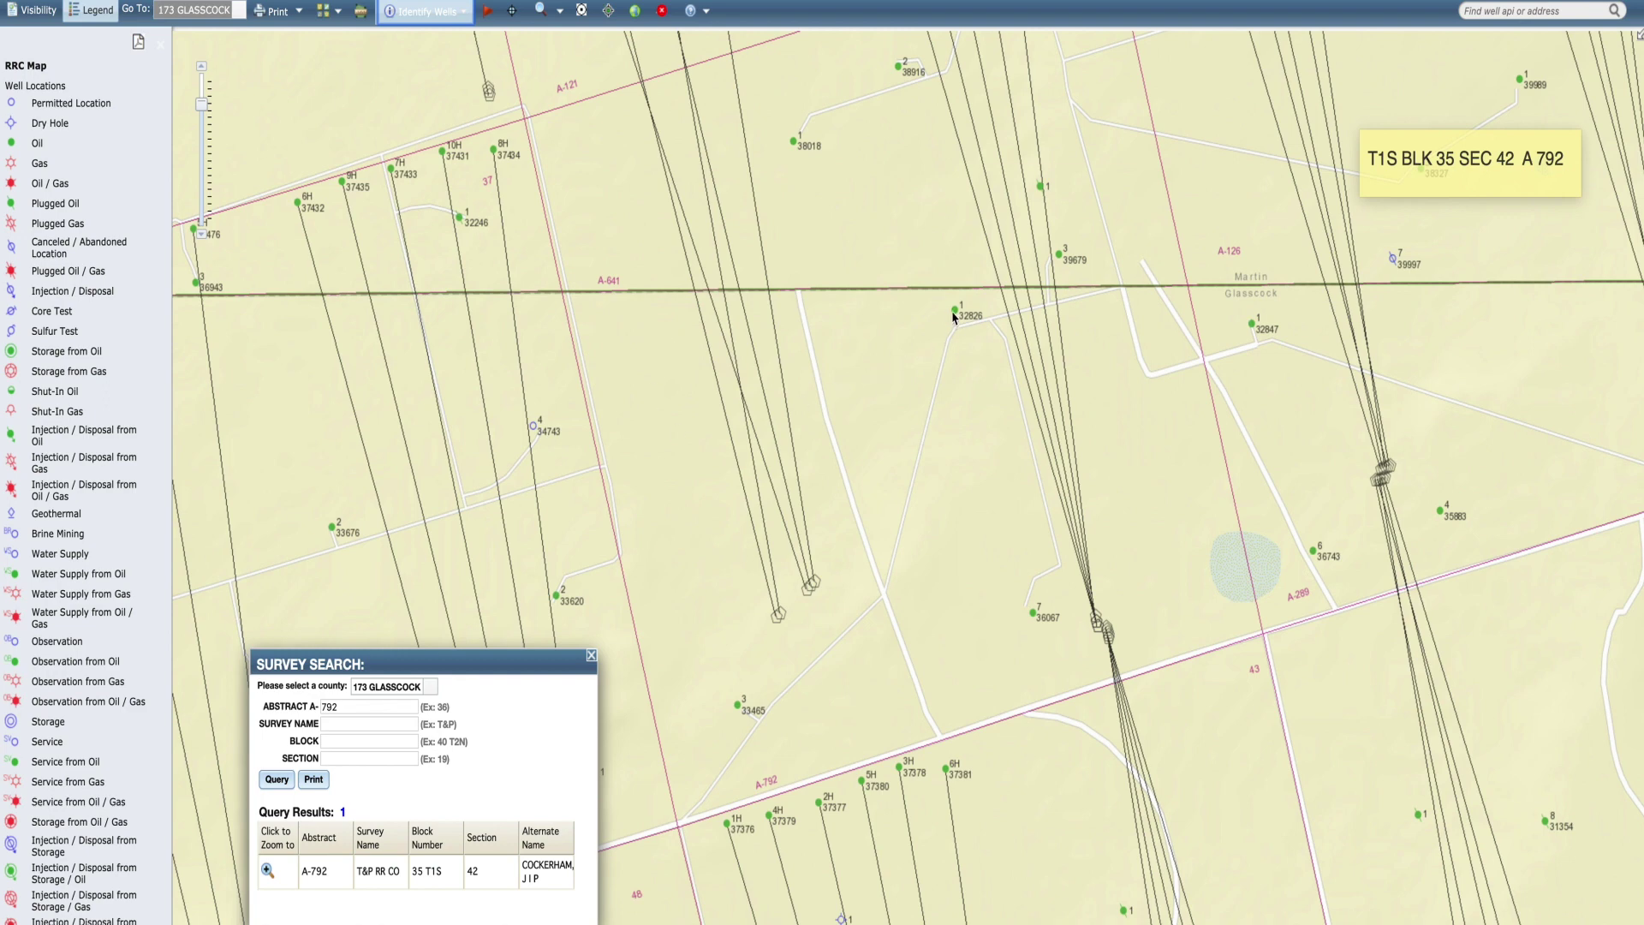
{"action": "mouse_move", "coordinate": [956, 315]}
Step: Show well 32826's full details and open production data for TOM RANCH "42" lease 35634
{"action": "left_click", "coordinate": [957, 316]}
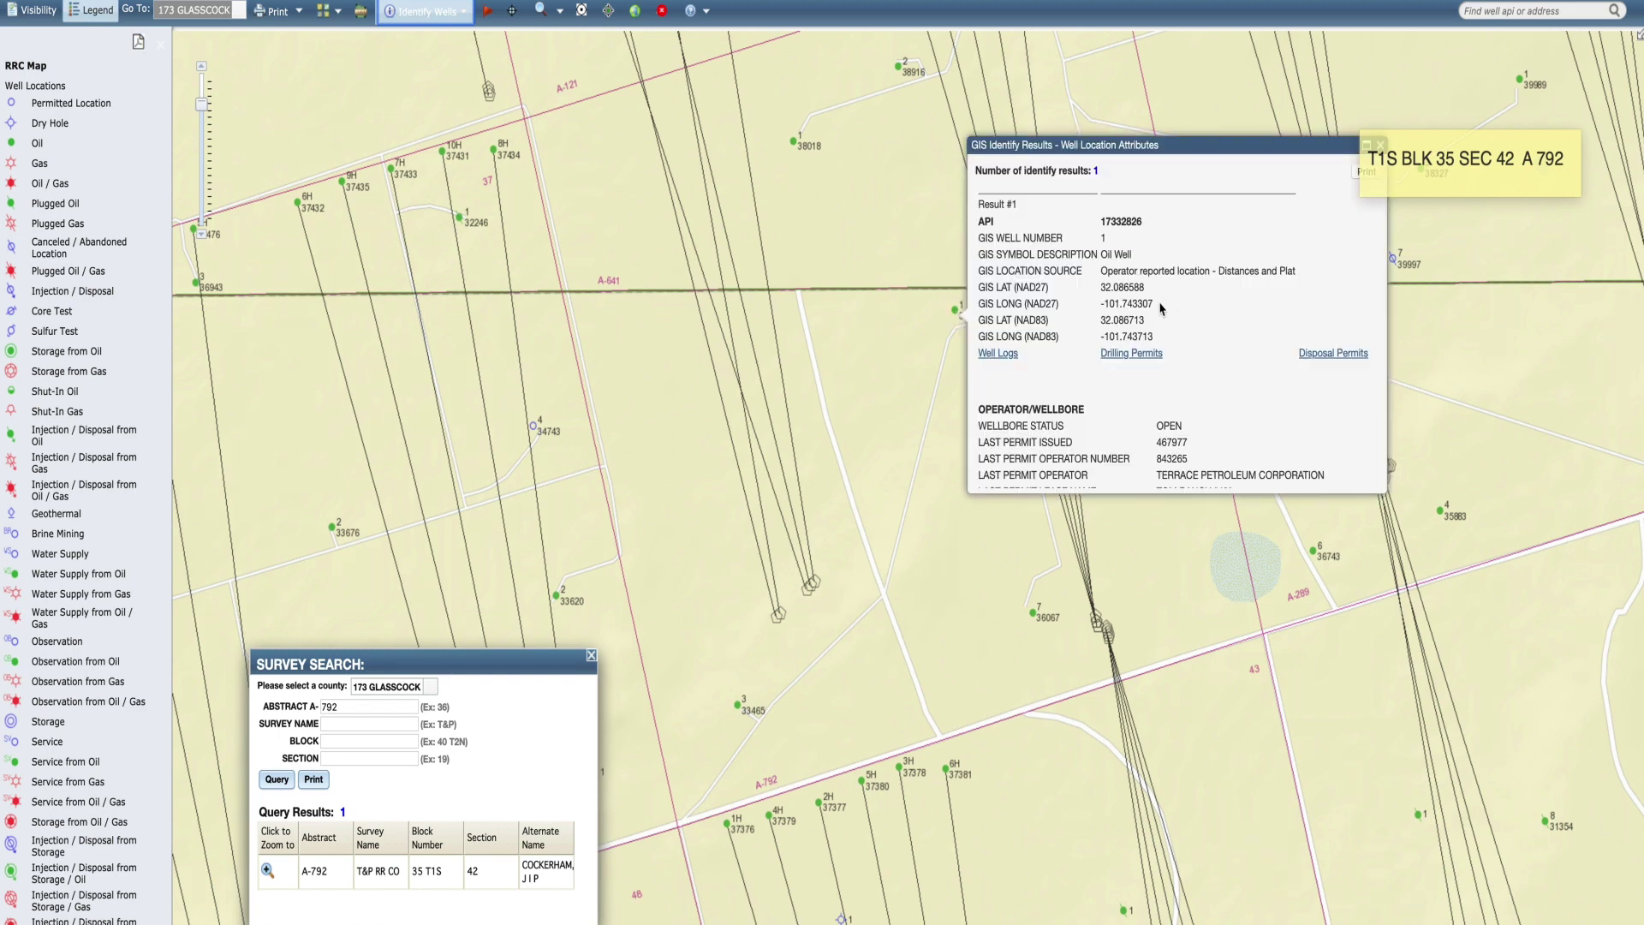
{"action": "scroll", "coordinate": [1202, 293], "scroll_direction": "down", "scroll_amount": 2}
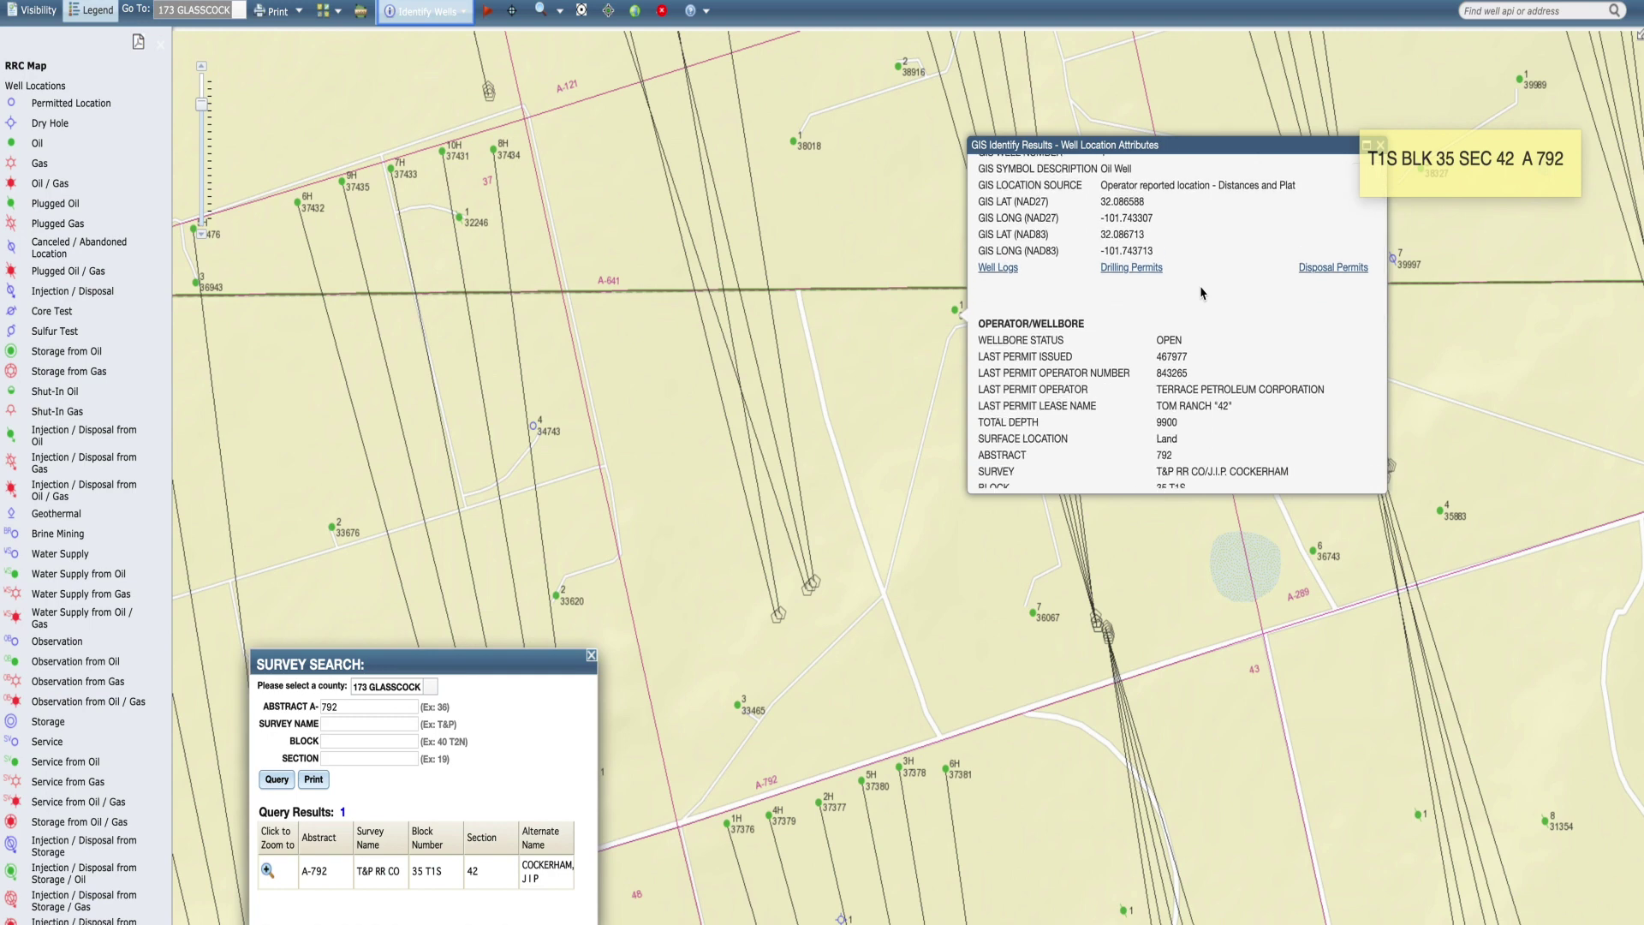
{"action": "scroll", "coordinate": [1201, 293], "scroll_direction": "down", "scroll_amount": 2}
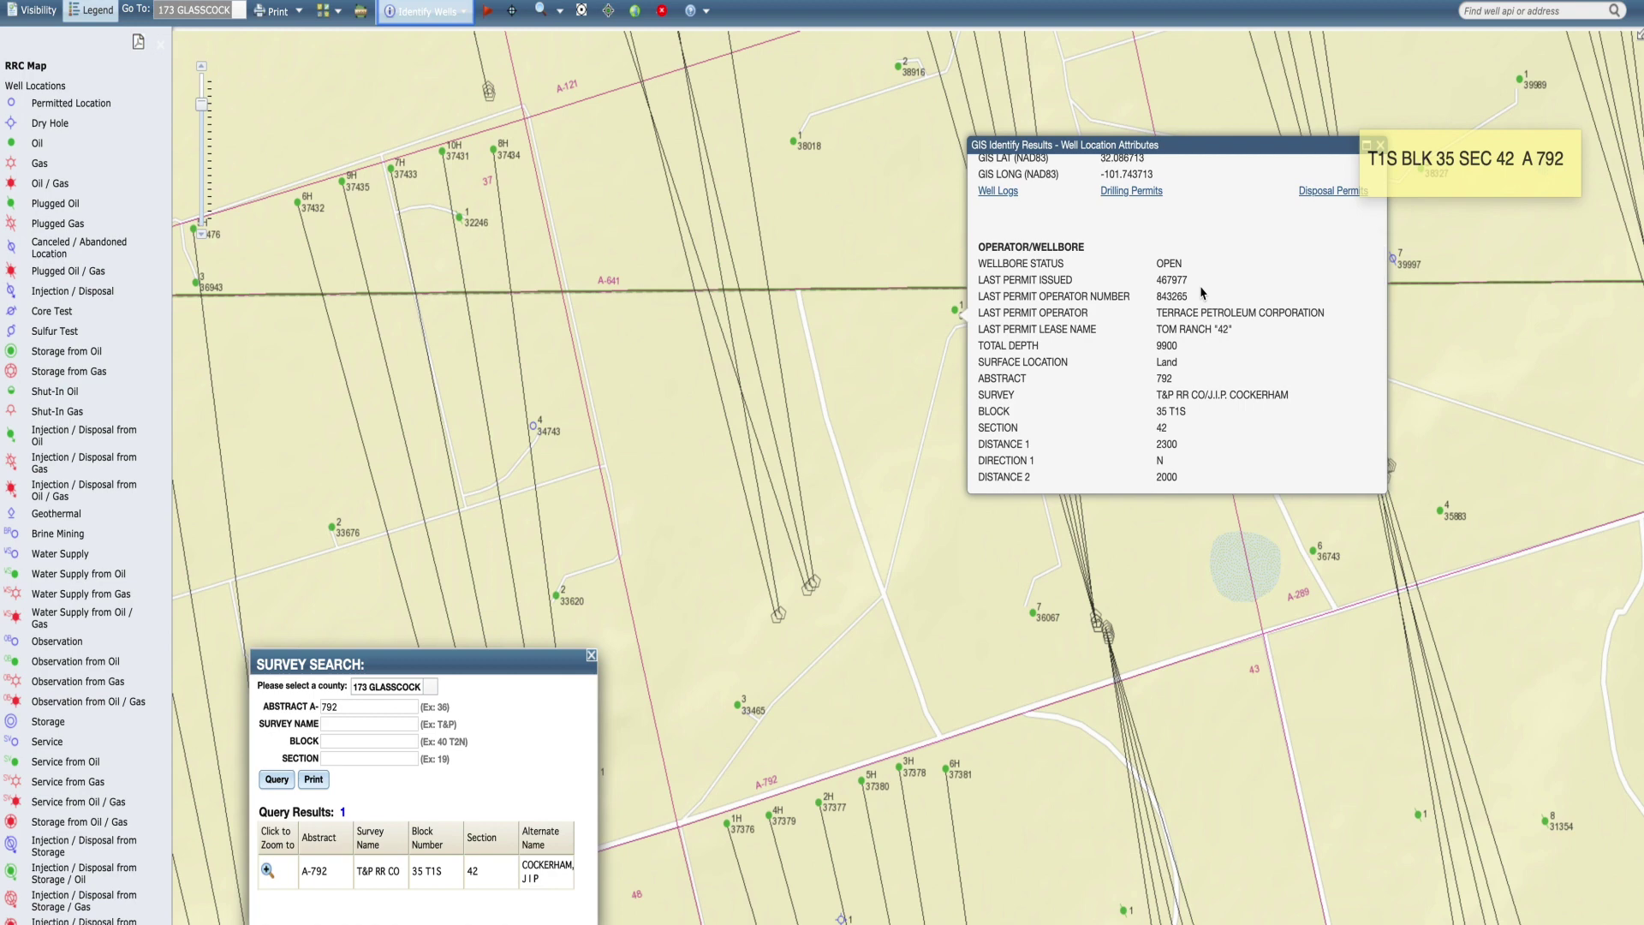
{"action": "scroll", "coordinate": [1201, 293], "scroll_direction": "down", "scroll_amount": 2}
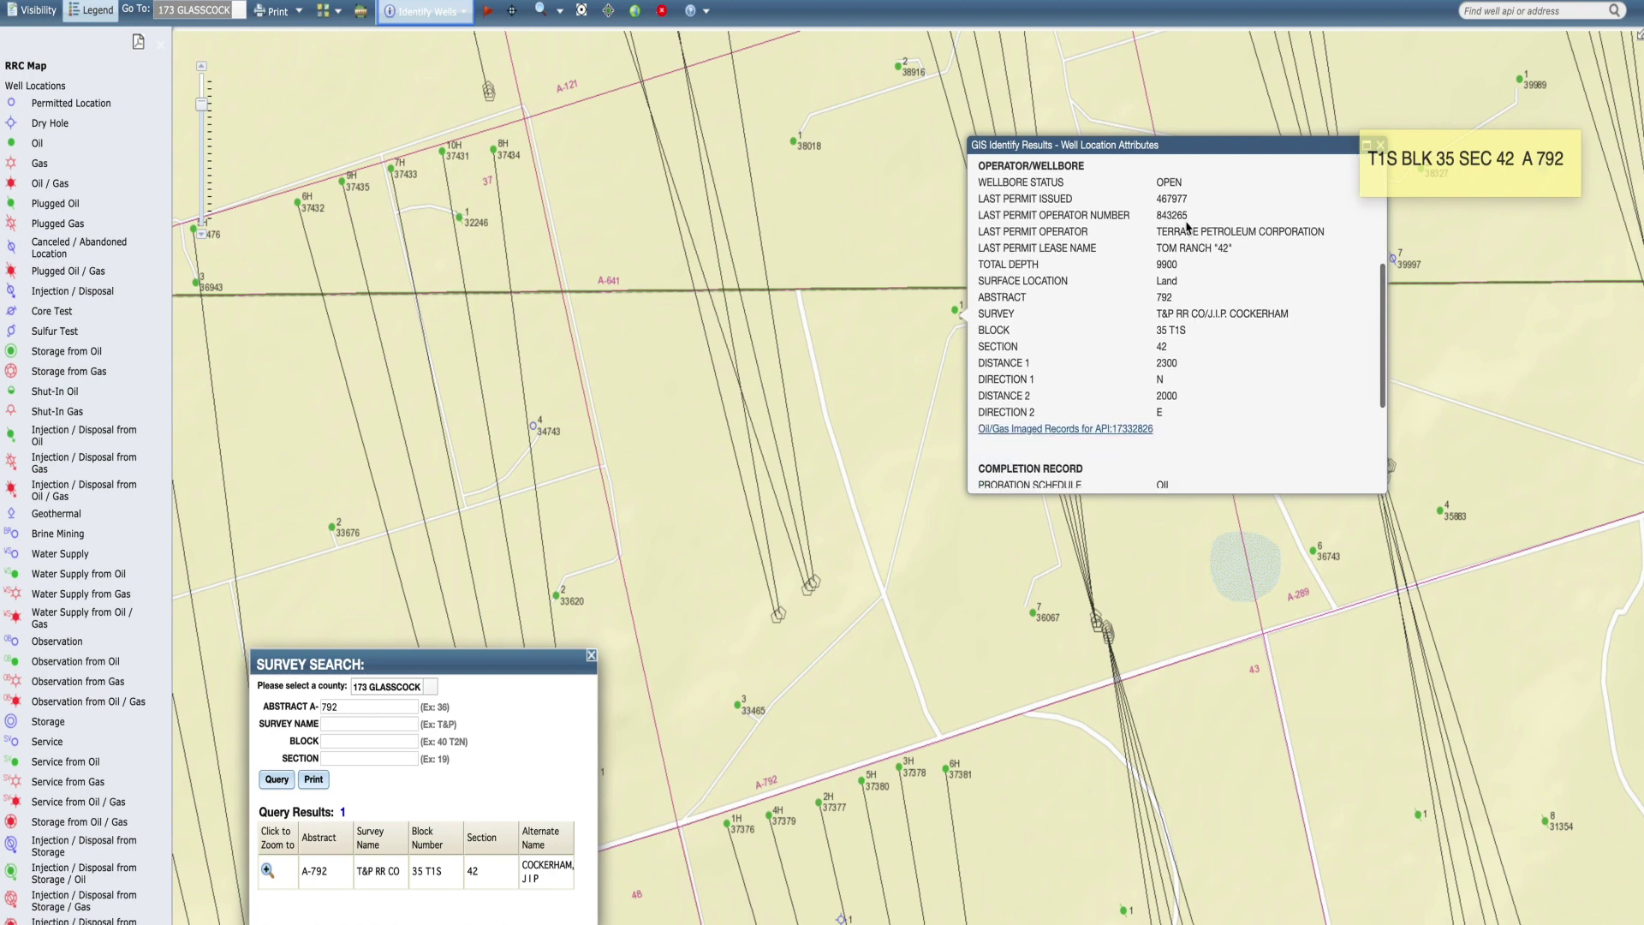
{"action": "scroll", "coordinate": [1194, 297], "scroll_direction": "down", "scroll_amount": 4}
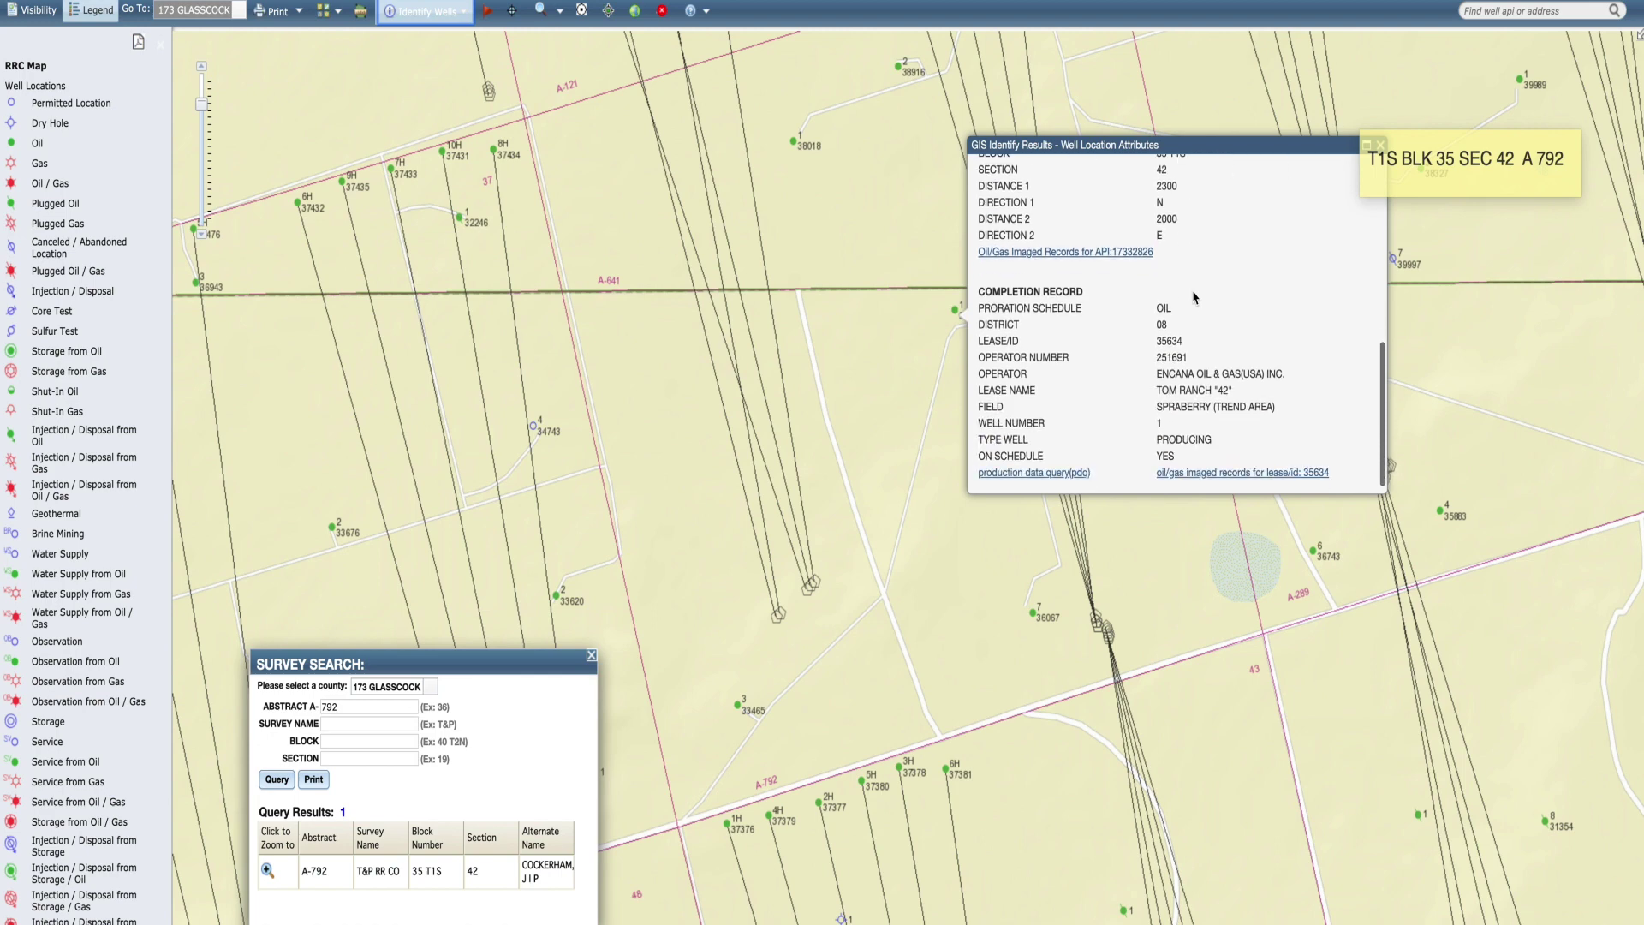
{"action": "left_click", "coordinate": [1019, 475]}
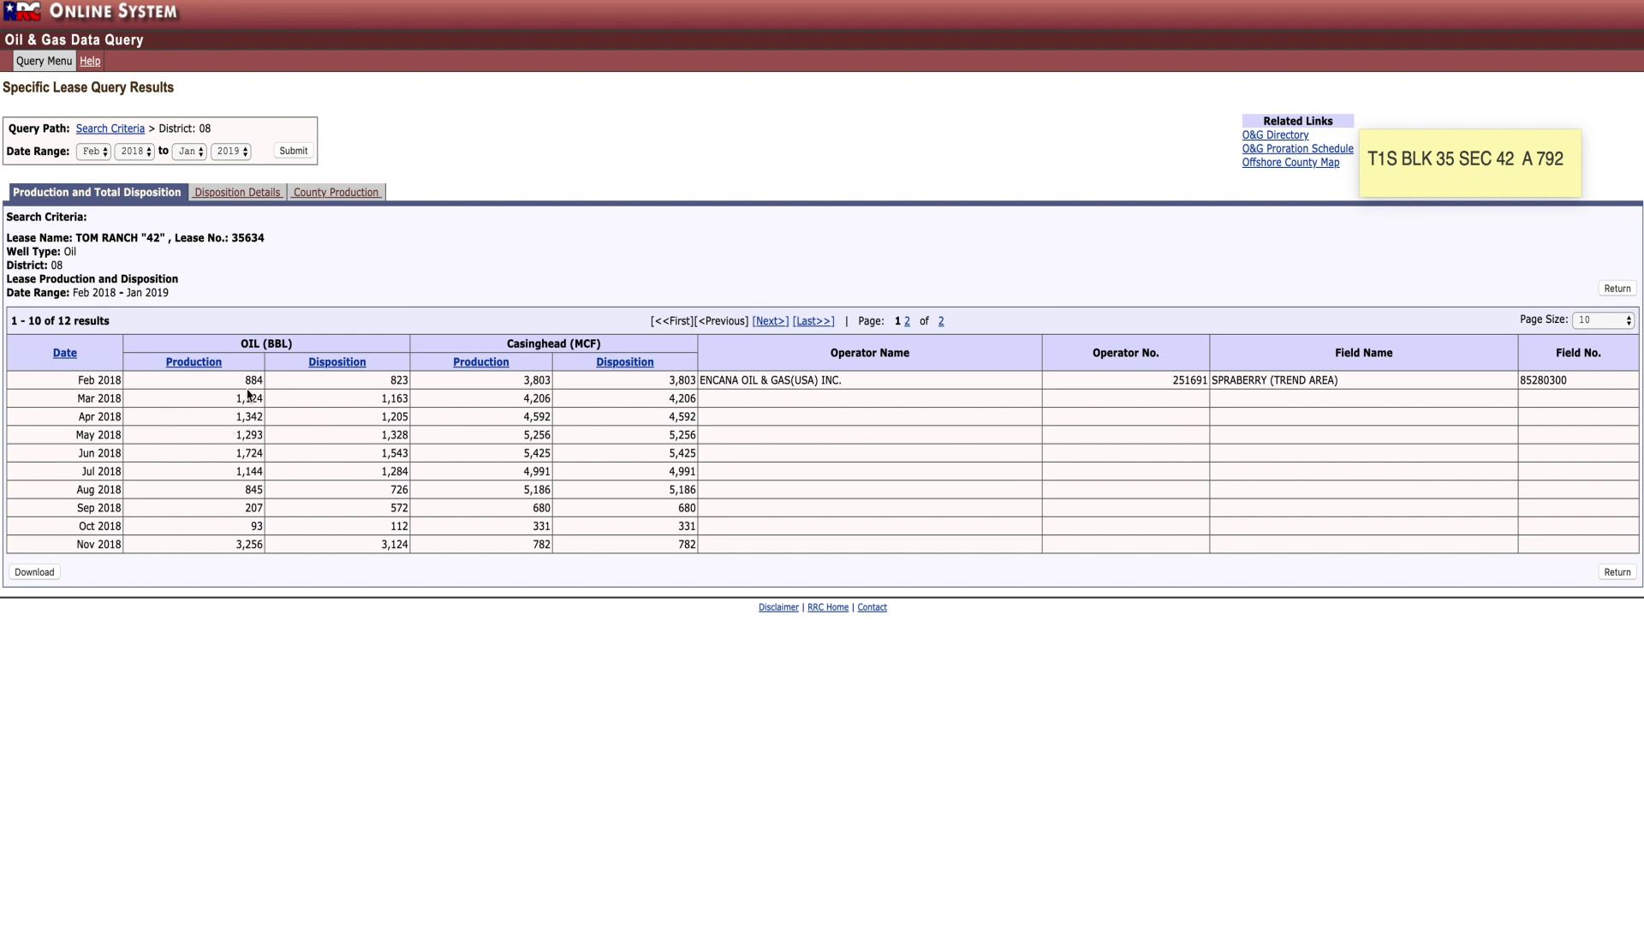
Step: View results page 2 and select the Jan 2019 oil production figure
{"action": "left_click", "coordinate": [942, 323]}
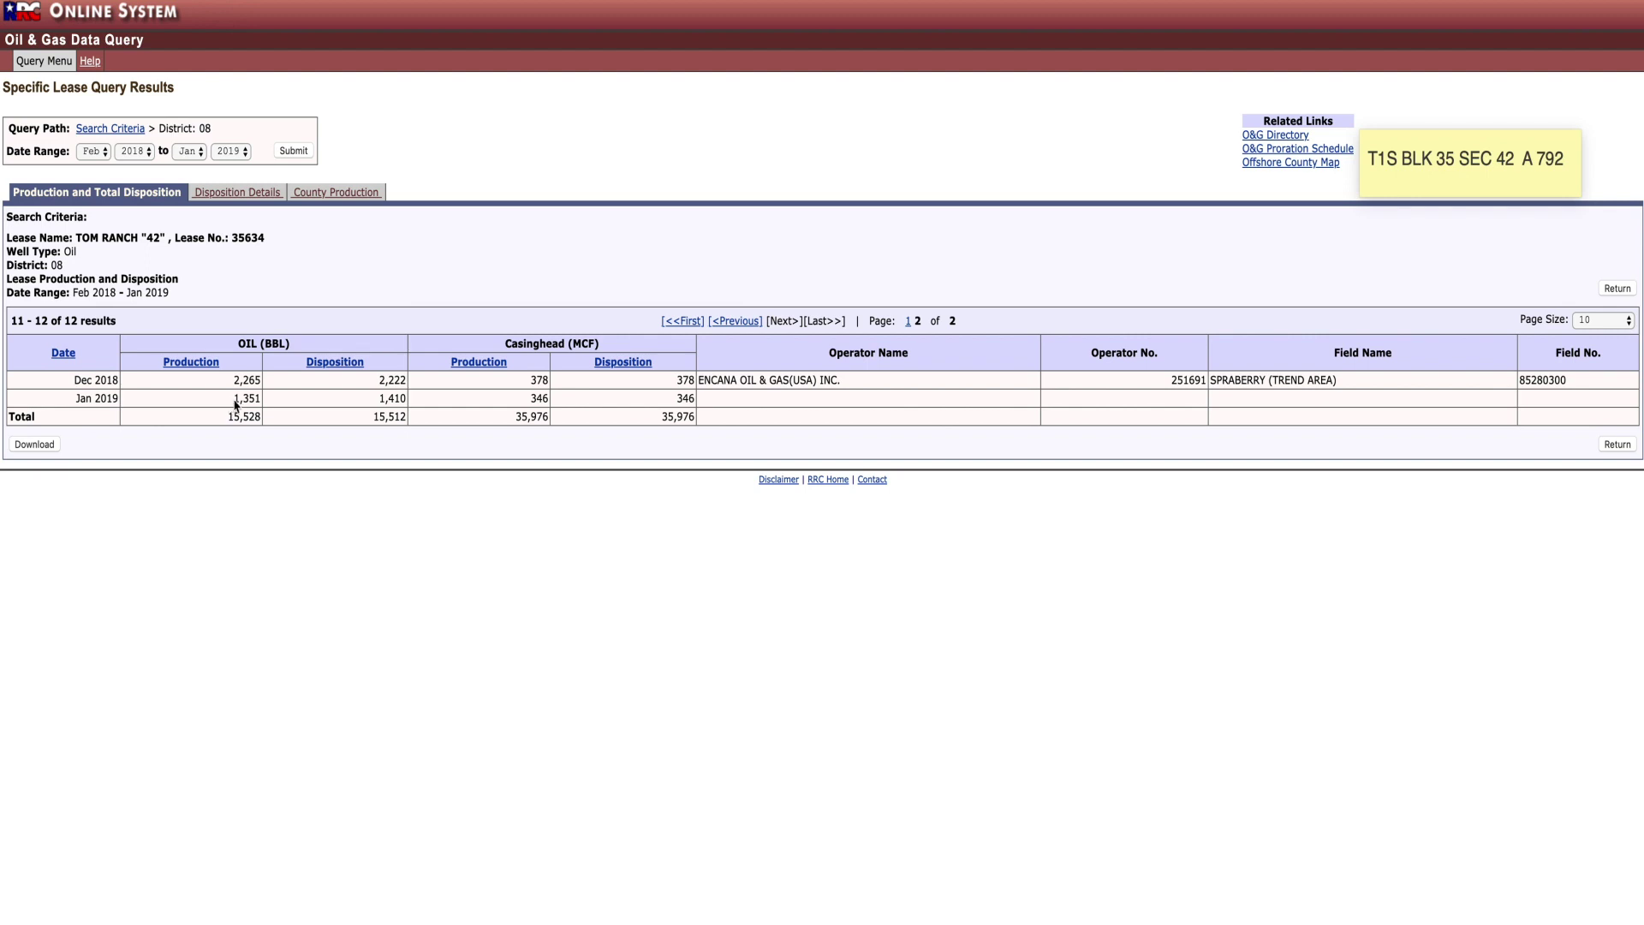
{"action": "left_click_drag", "start_coordinate": [235, 399], "coordinate": [258, 399]}
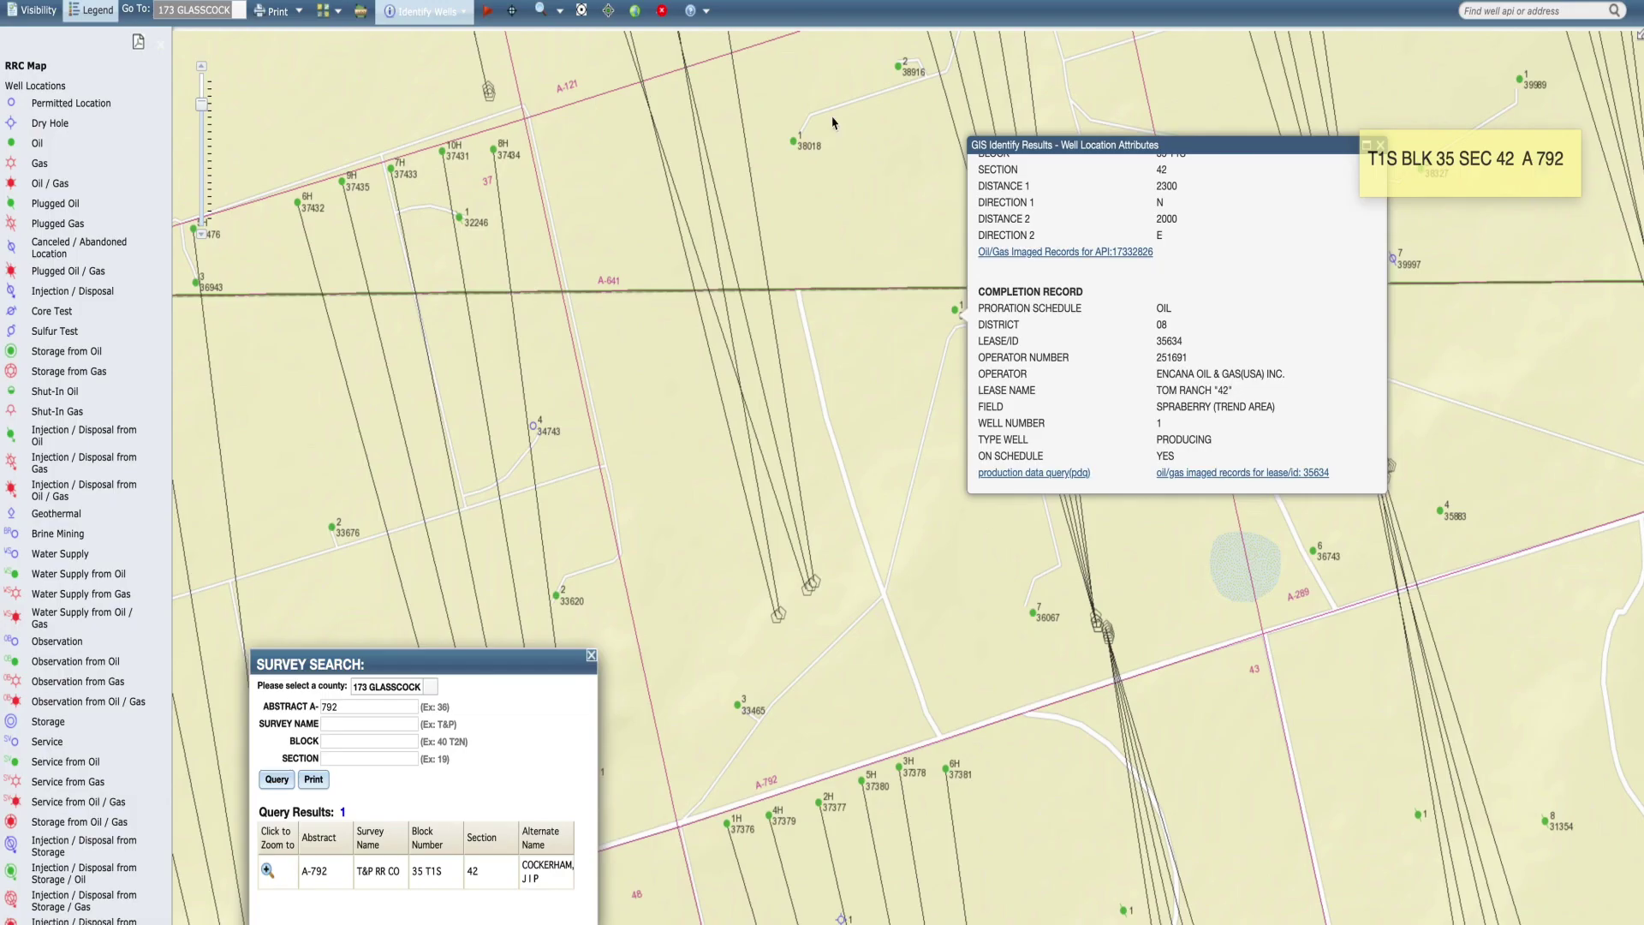
Step: Identify well 33465 on the JIM TOM "42" lease, review its results, then dismiss them
{"action": "scroll", "coordinate": [1273, 424], "scroll_direction": "up", "scroll_amount": 10}
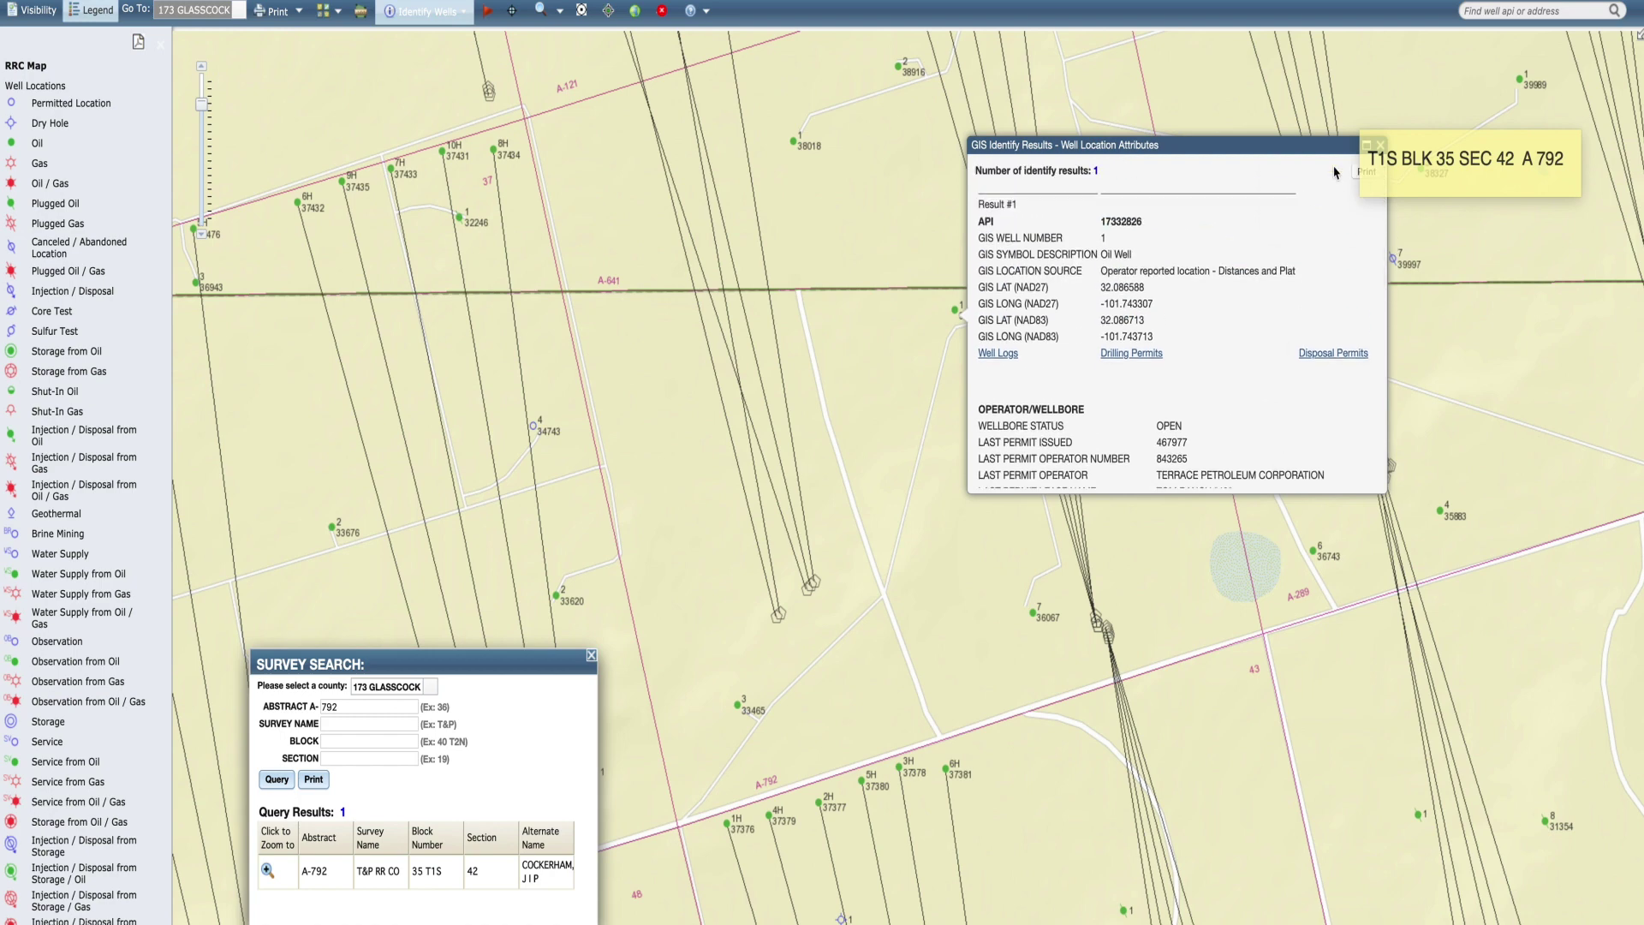
{"action": "left_click", "coordinate": [1152, 156]}
{"action": "left_click", "coordinate": [1086, 554]}
{"action": "left_click", "coordinate": [733, 709]}
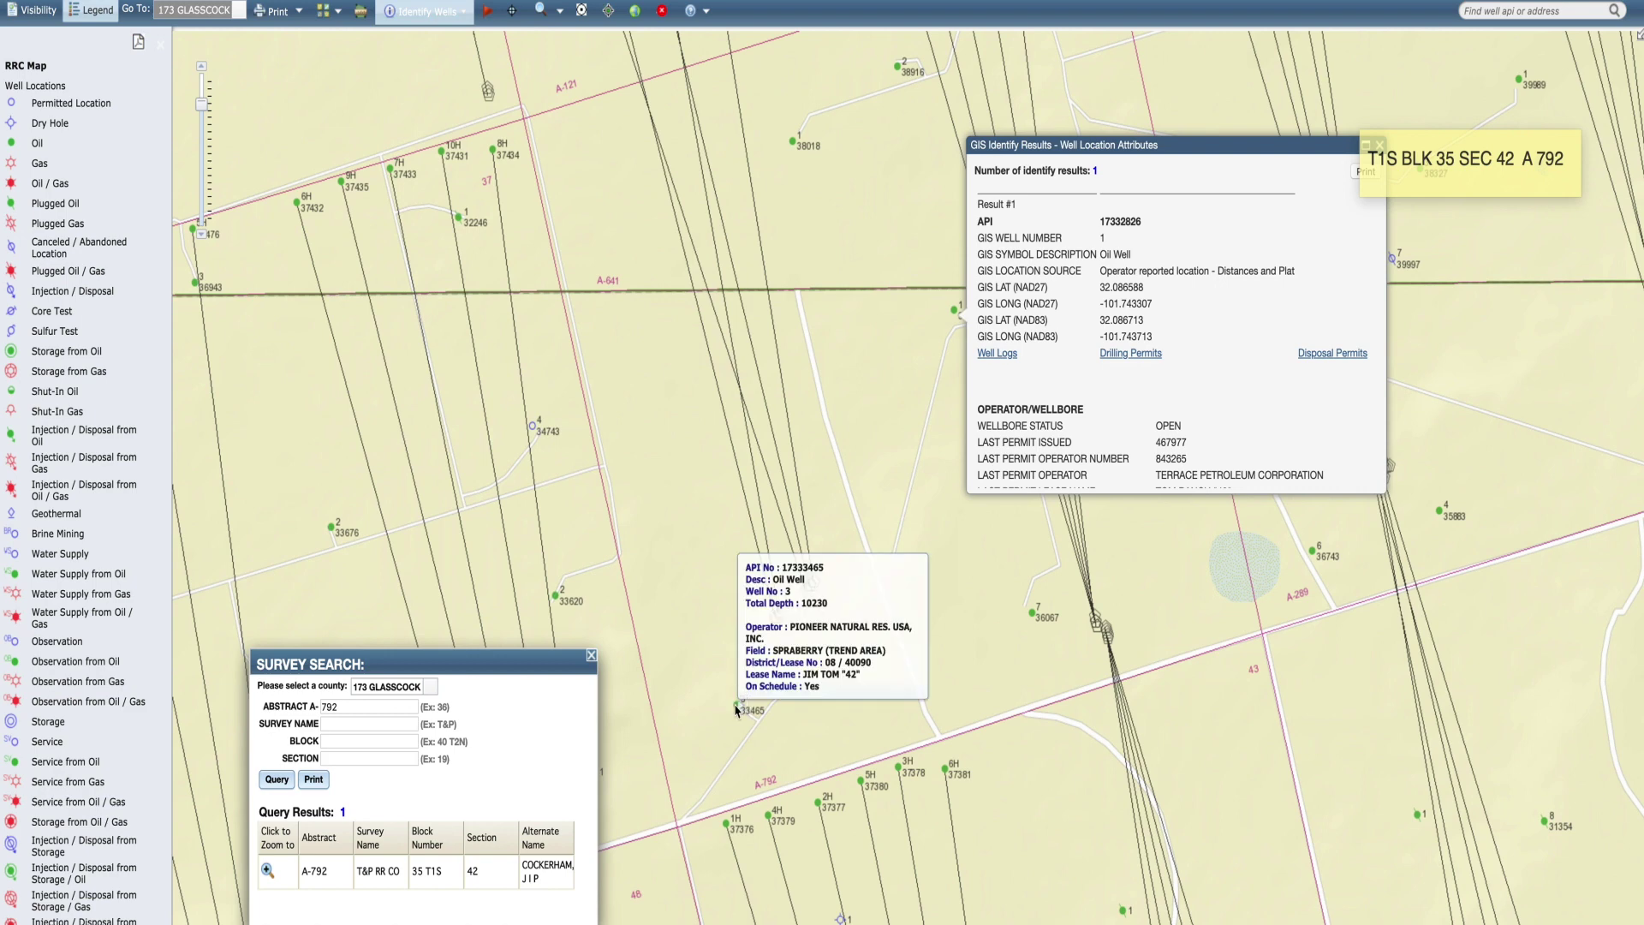
{"action": "scroll", "coordinate": [1015, 631], "scroll_direction": "down", "scroll_amount": 10}
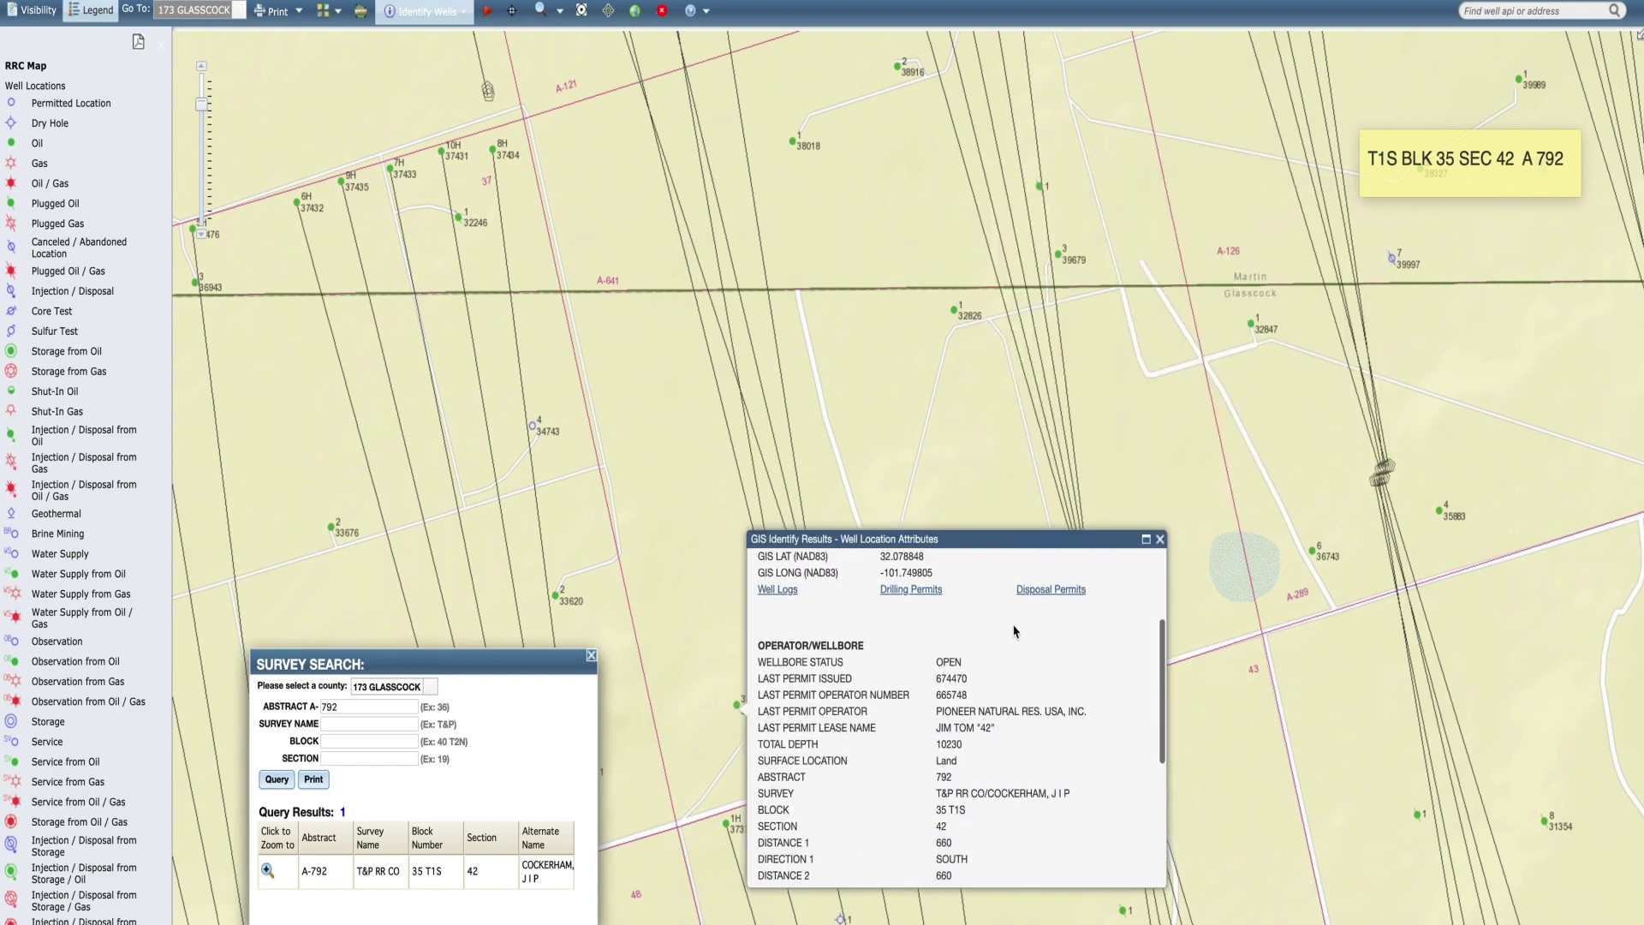
{"action": "scroll", "coordinate": [1015, 632], "scroll_direction": "up", "scroll_amount": 5}
{"action": "left_click", "coordinate": [945, 353]}
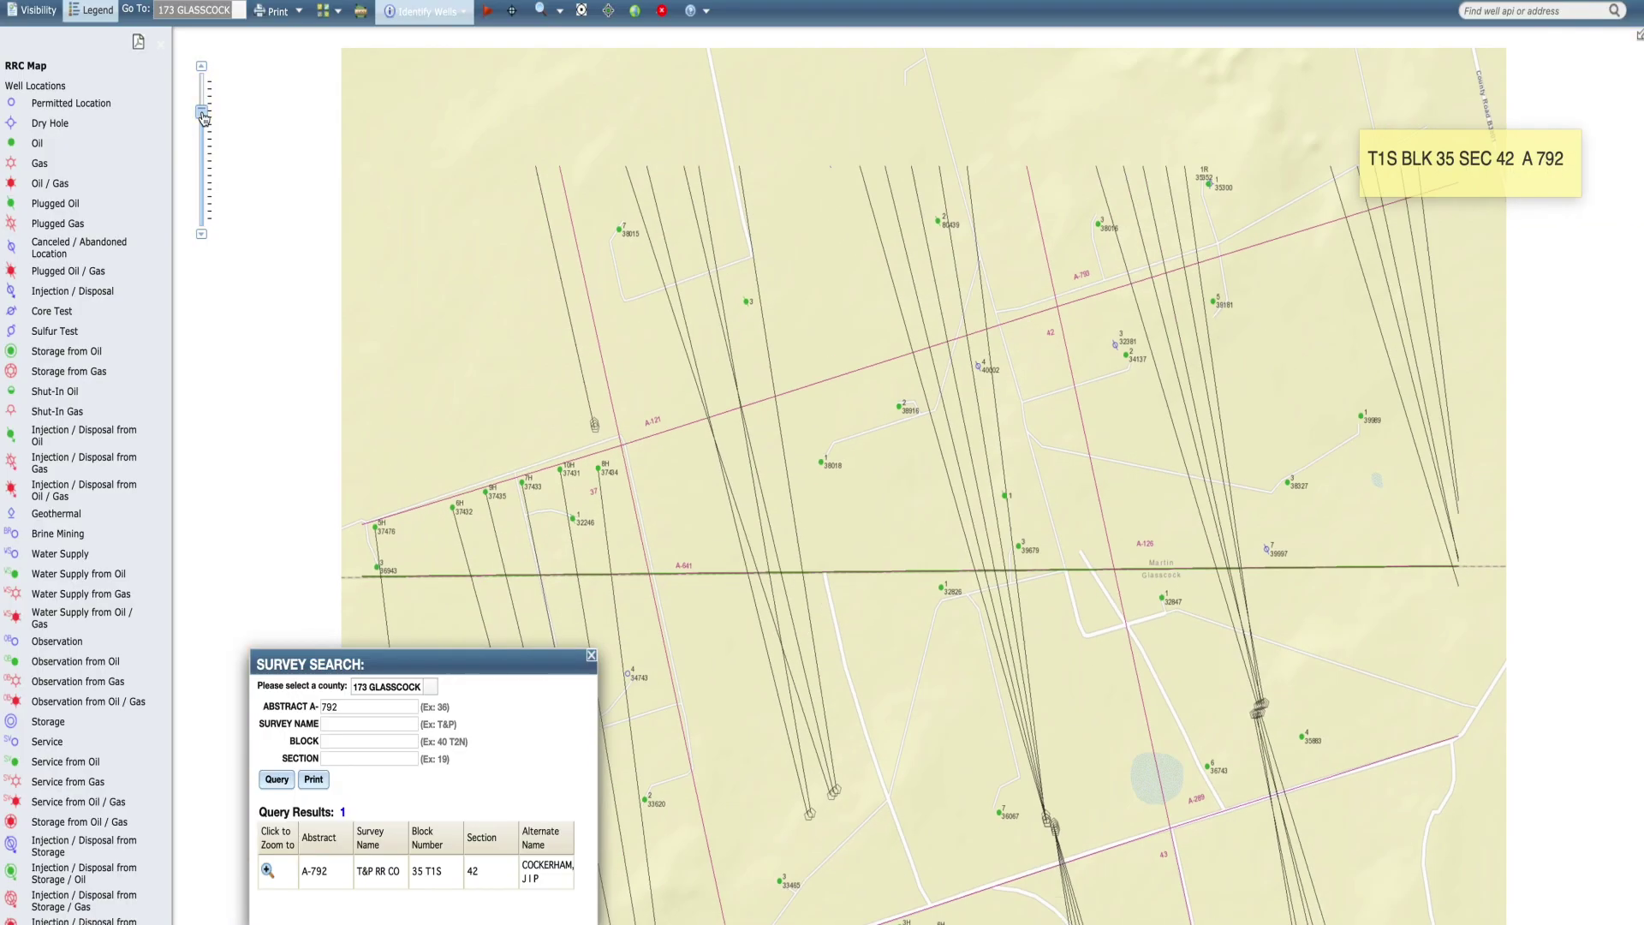
Step: Zoom out, pan to the wells north of the tract, and identify well 2H 37478
{"action": "scroll", "coordinate": [879, 325], "scroll_direction": "down", "scroll_amount": 1}
{"action": "left_click_drag", "start_coordinate": [936, 324], "coordinate": [1008, 542]}
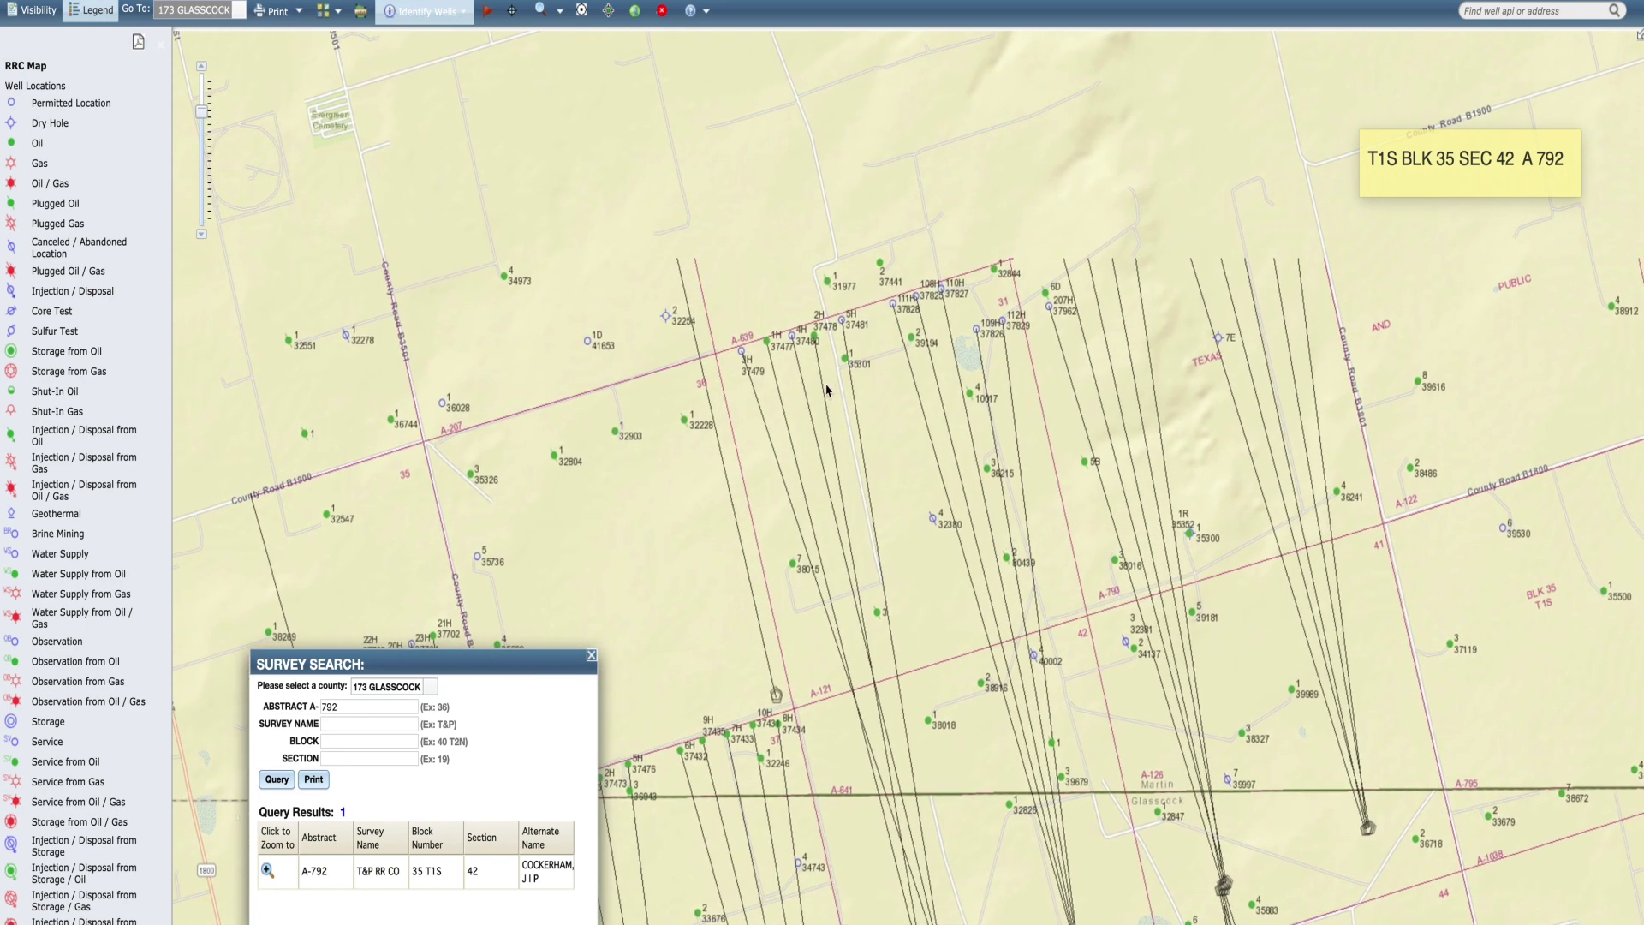
{"action": "mouse_move", "coordinate": [814, 341]}
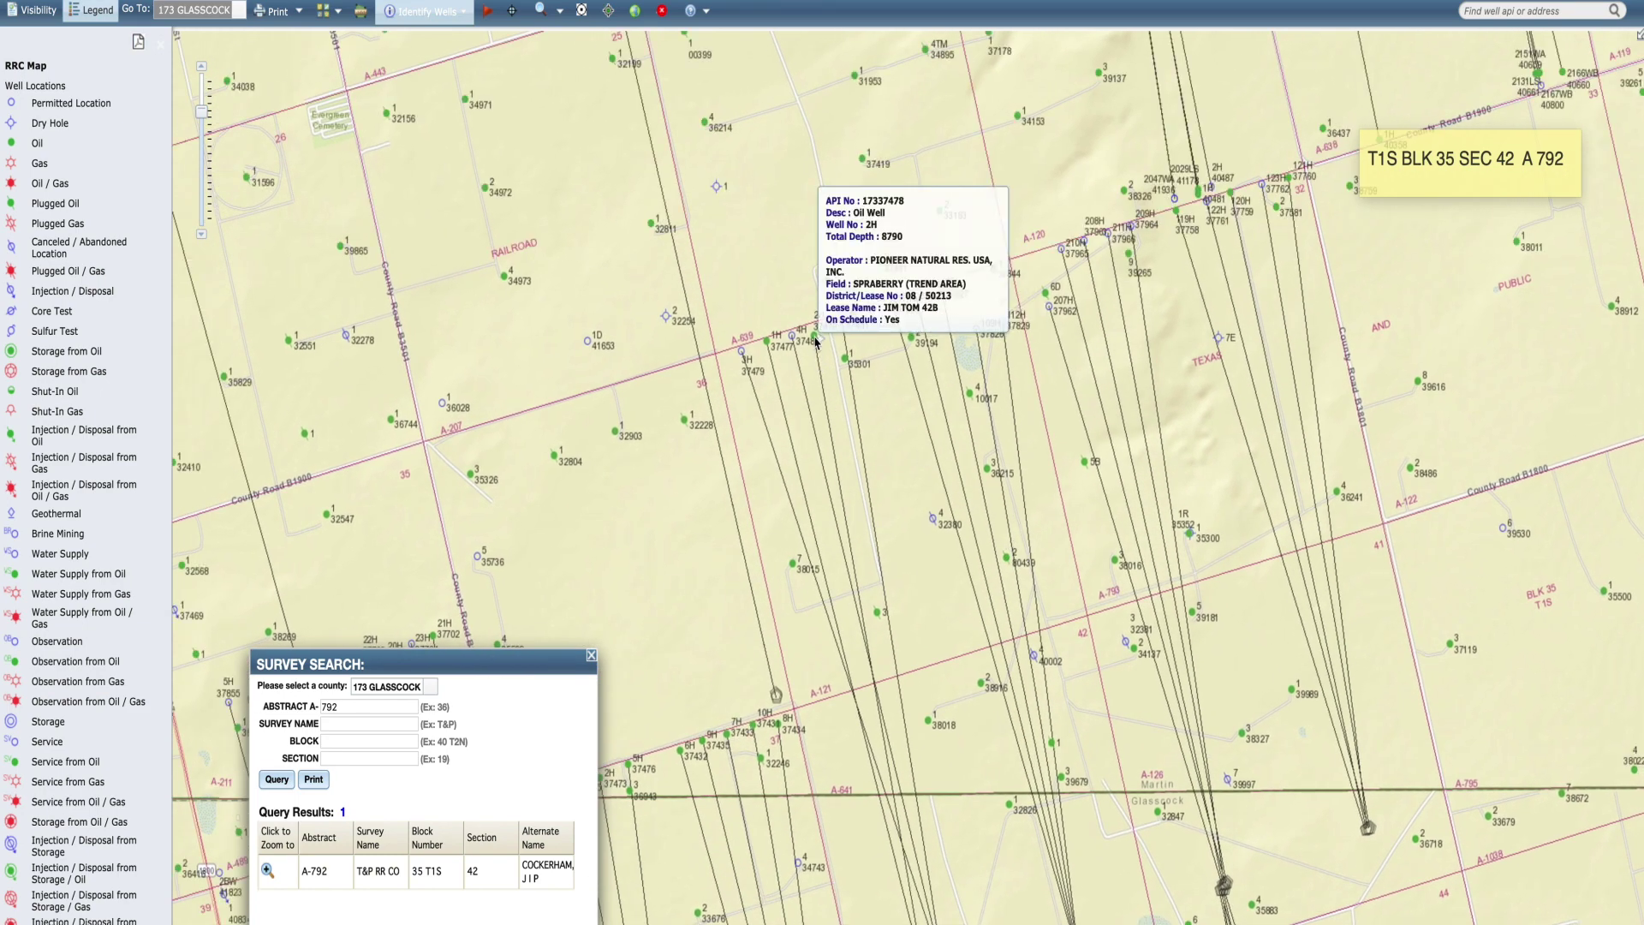
{"action": "left_click", "coordinate": [814, 341]}
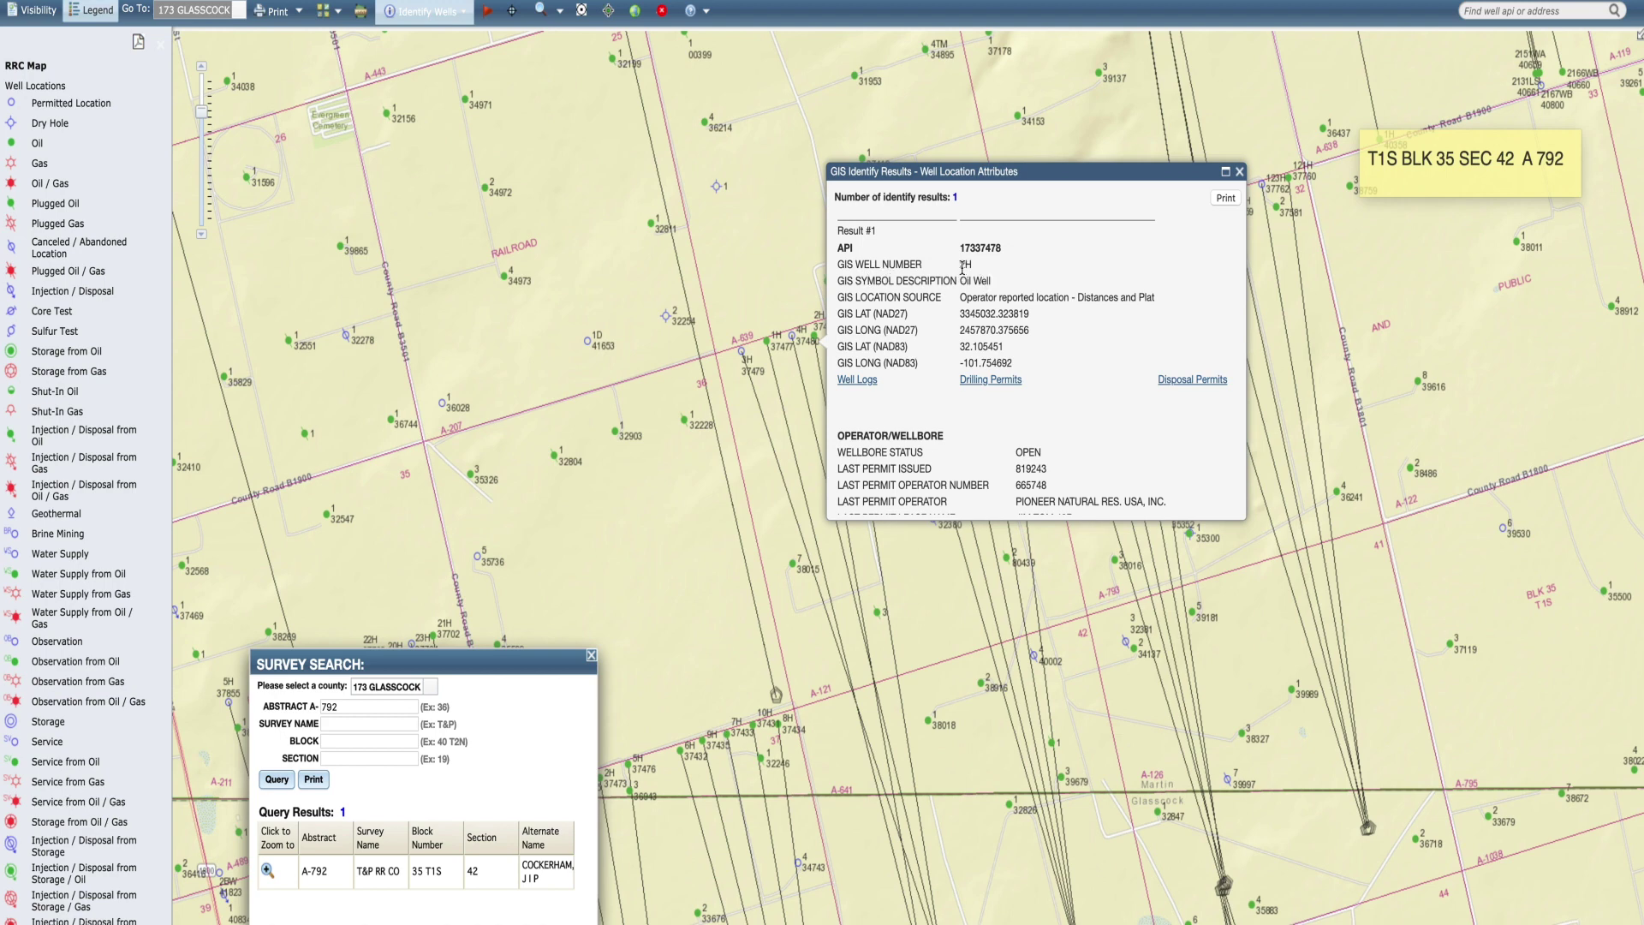
Step: Identify JIM TOM 42A well 1H, reviewing and closing its attributes window
{"action": "left_click", "coordinate": [769, 345]}
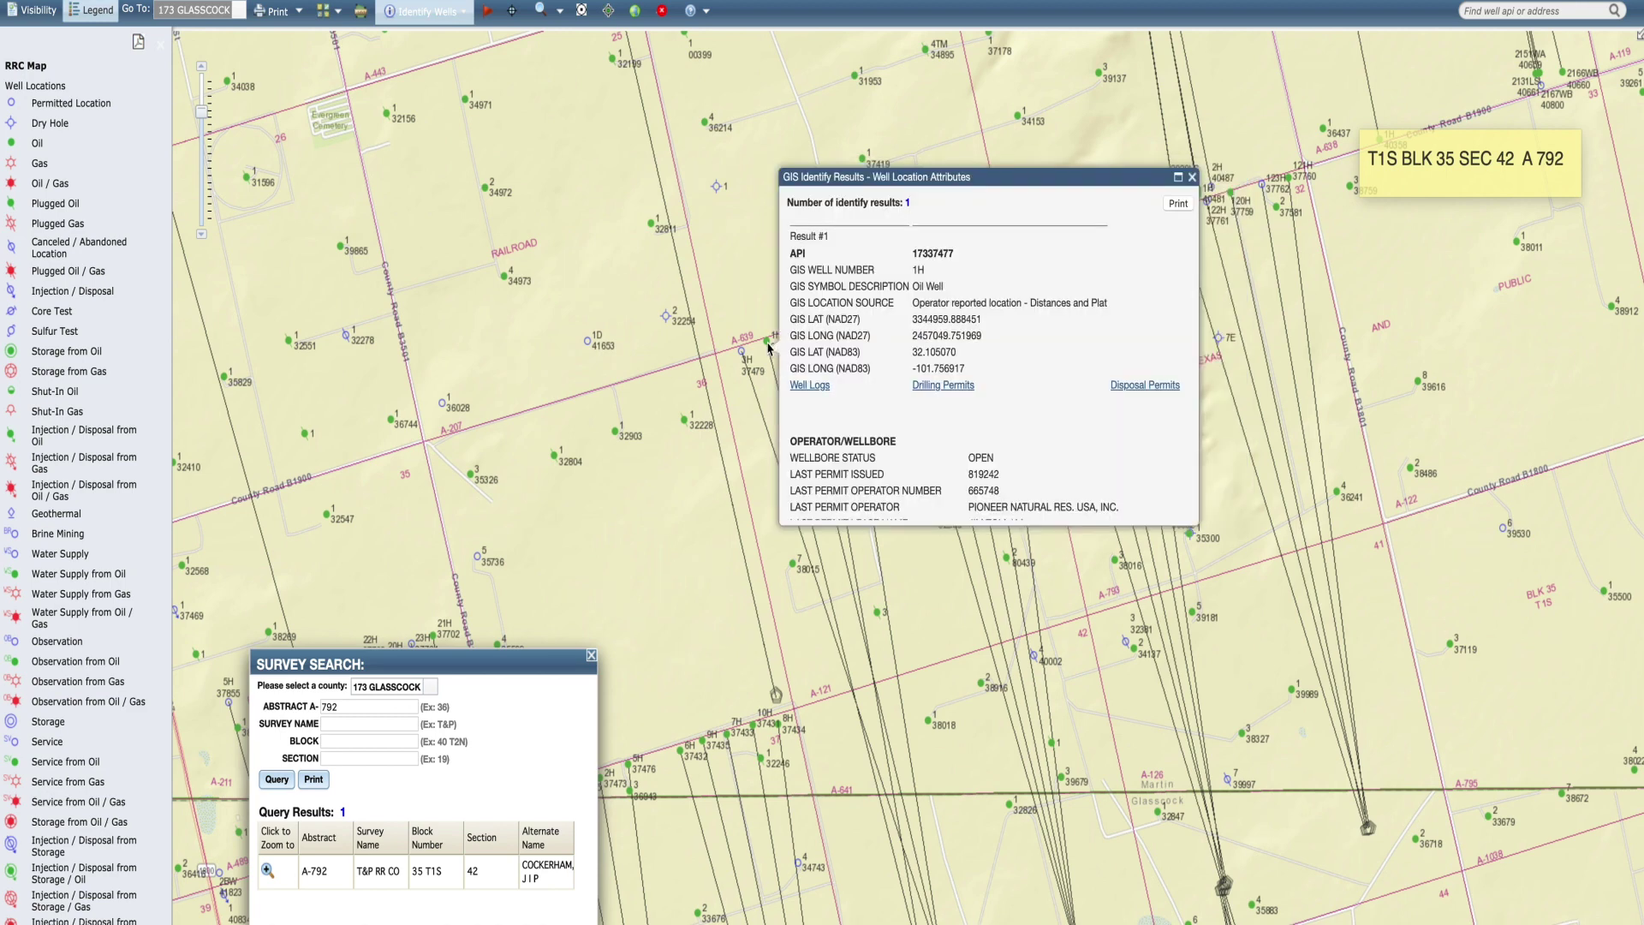
{"action": "left_click", "coordinate": [1192, 177]}
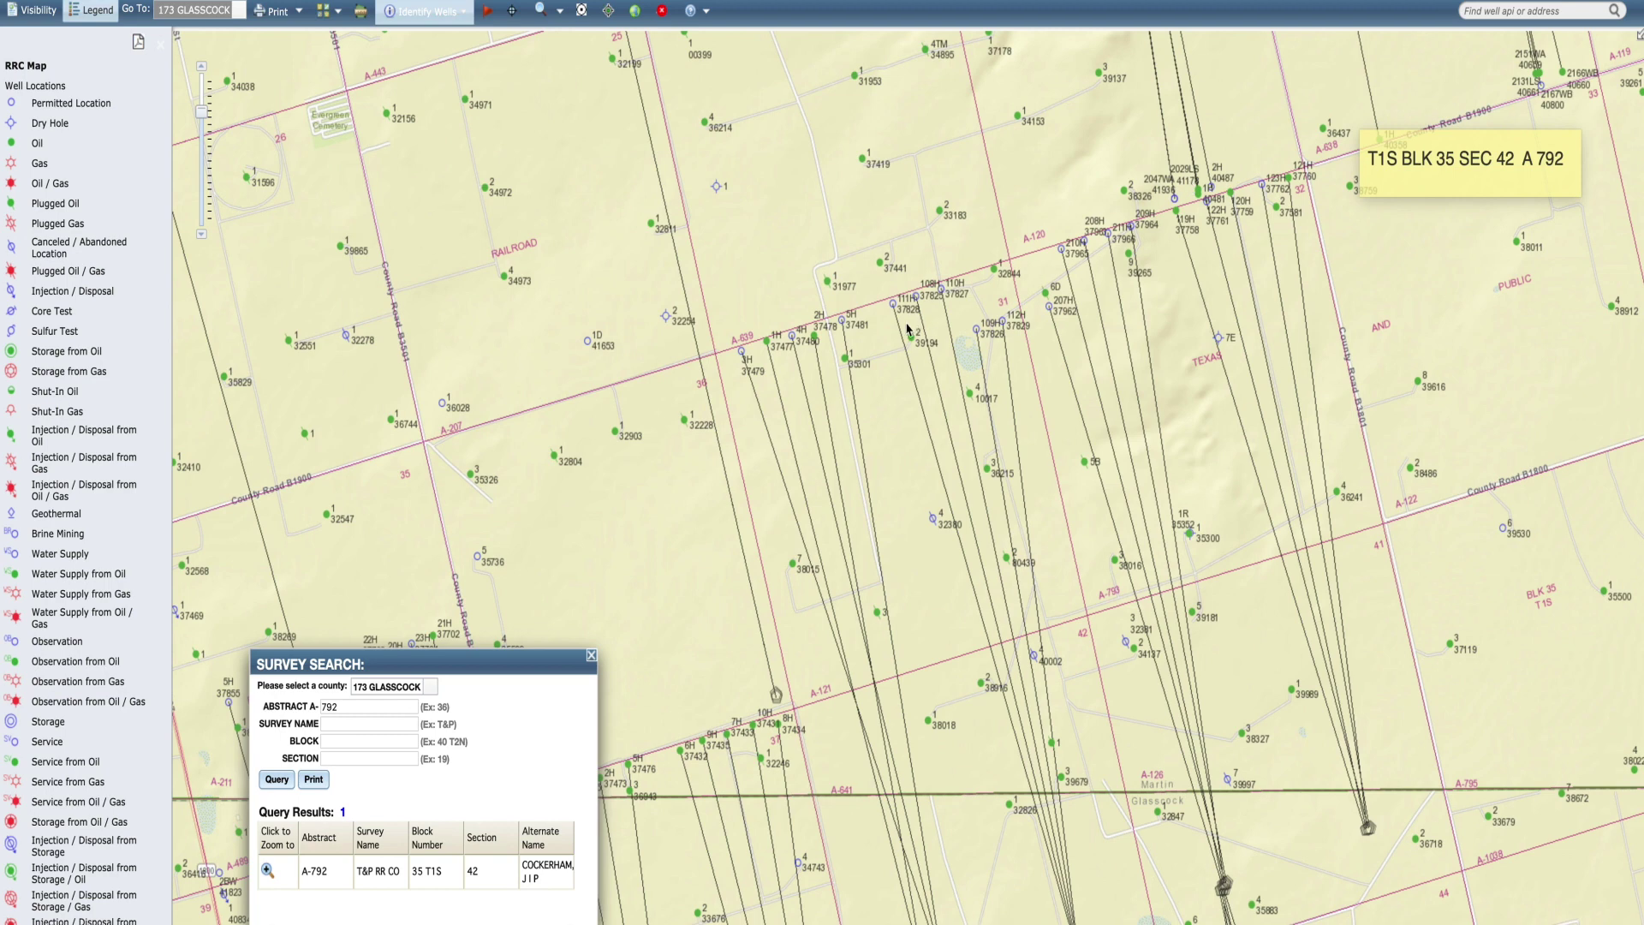
{"action": "left_click", "coordinate": [814, 340]}
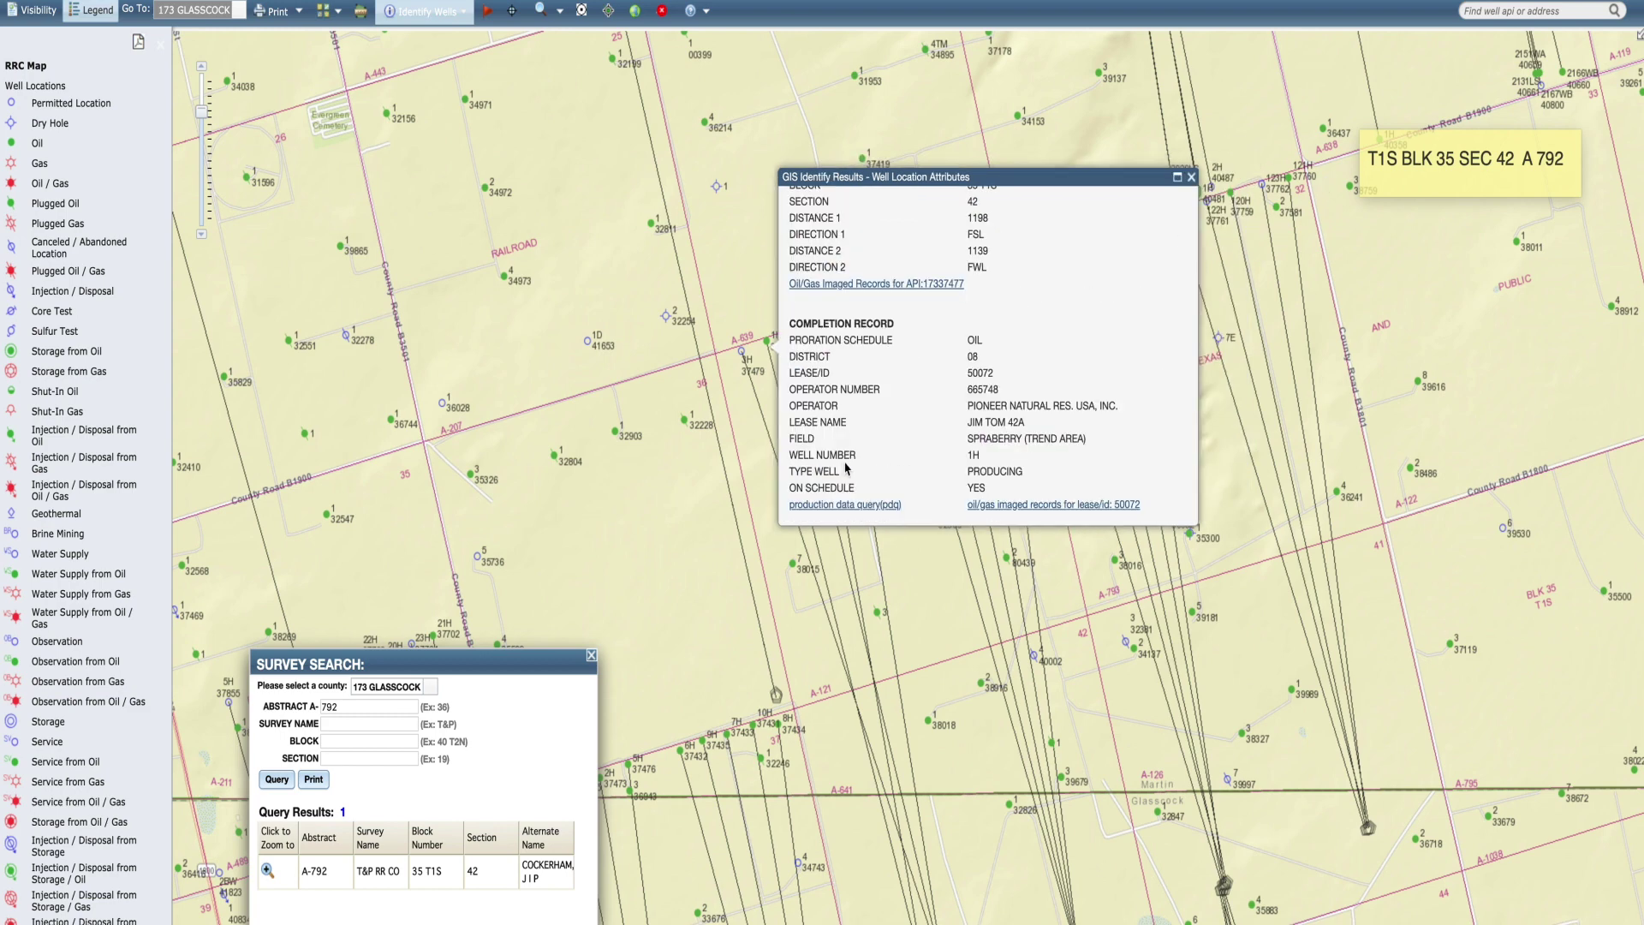
{"action": "left_click", "coordinate": [1191, 178]}
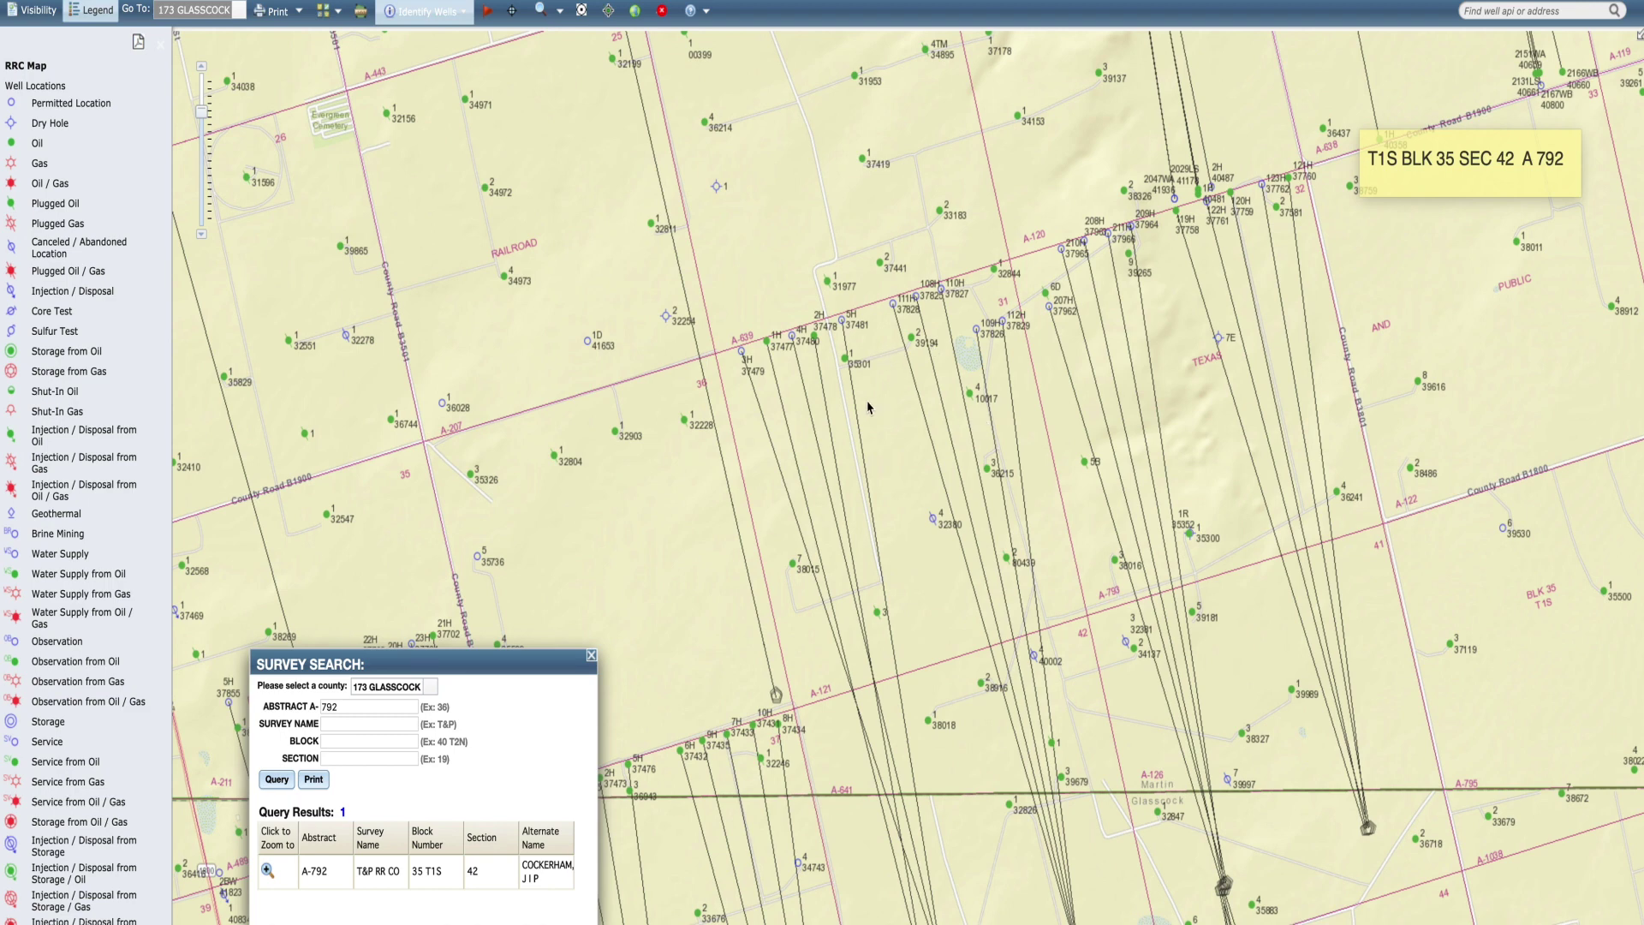
Step: Check the info for permitted and producing wells 111H and 112H around the tract
{"action": "mouse_move", "coordinate": [742, 357]}
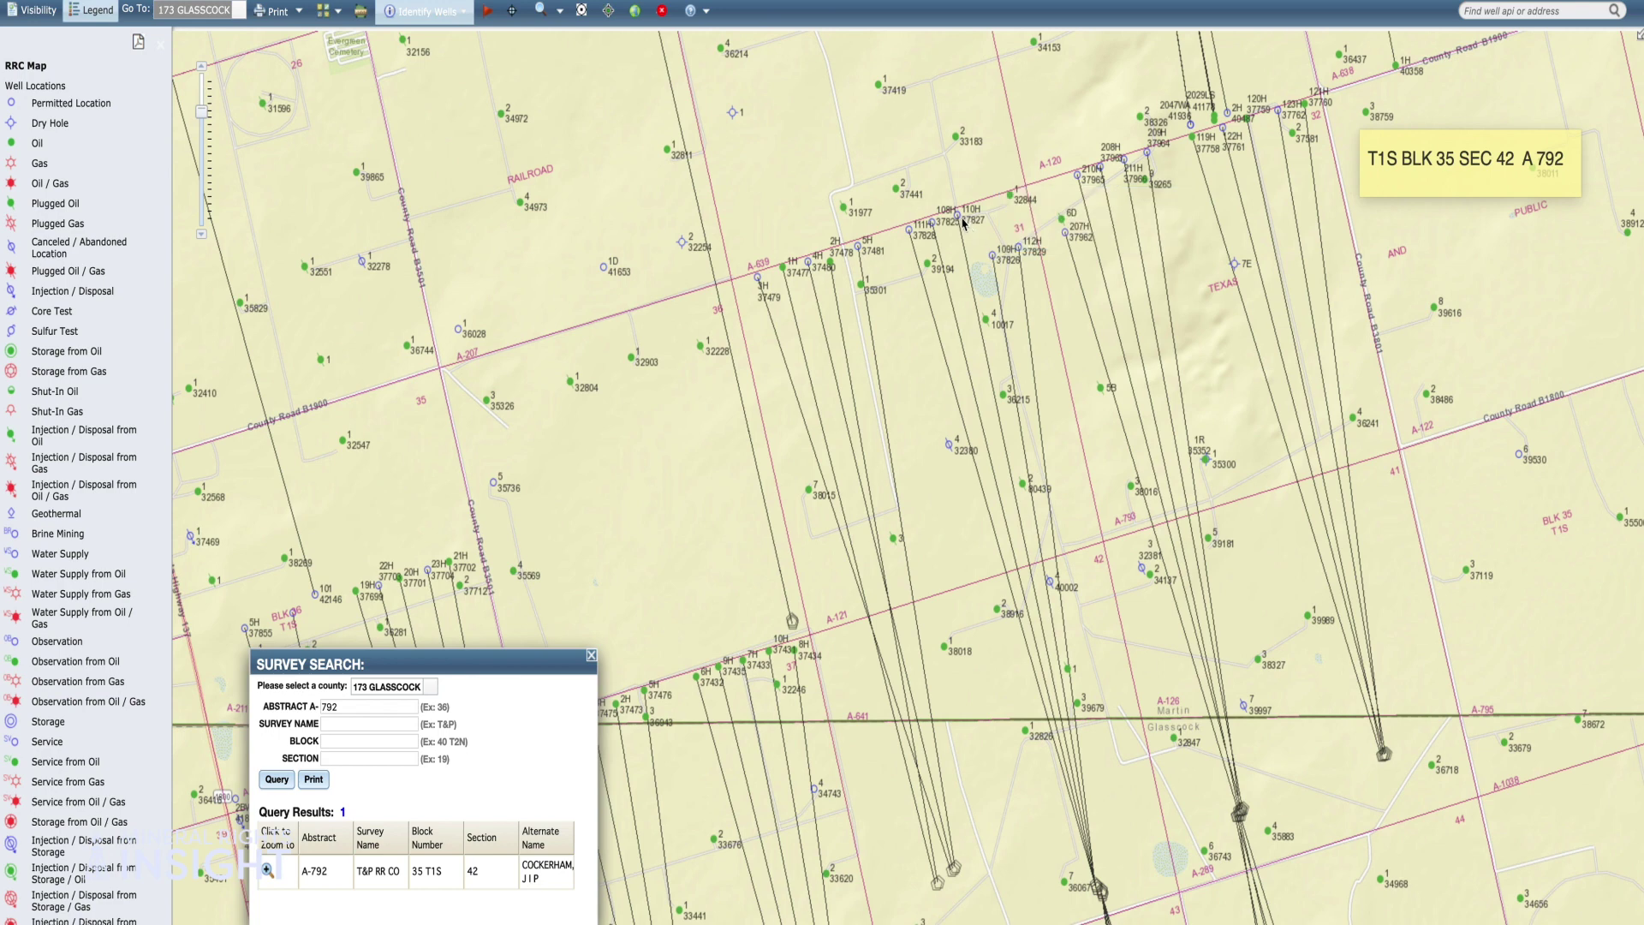
{"action": "mouse_move", "coordinate": [911, 231]}
{"action": "mouse_move", "coordinate": [1020, 250]}
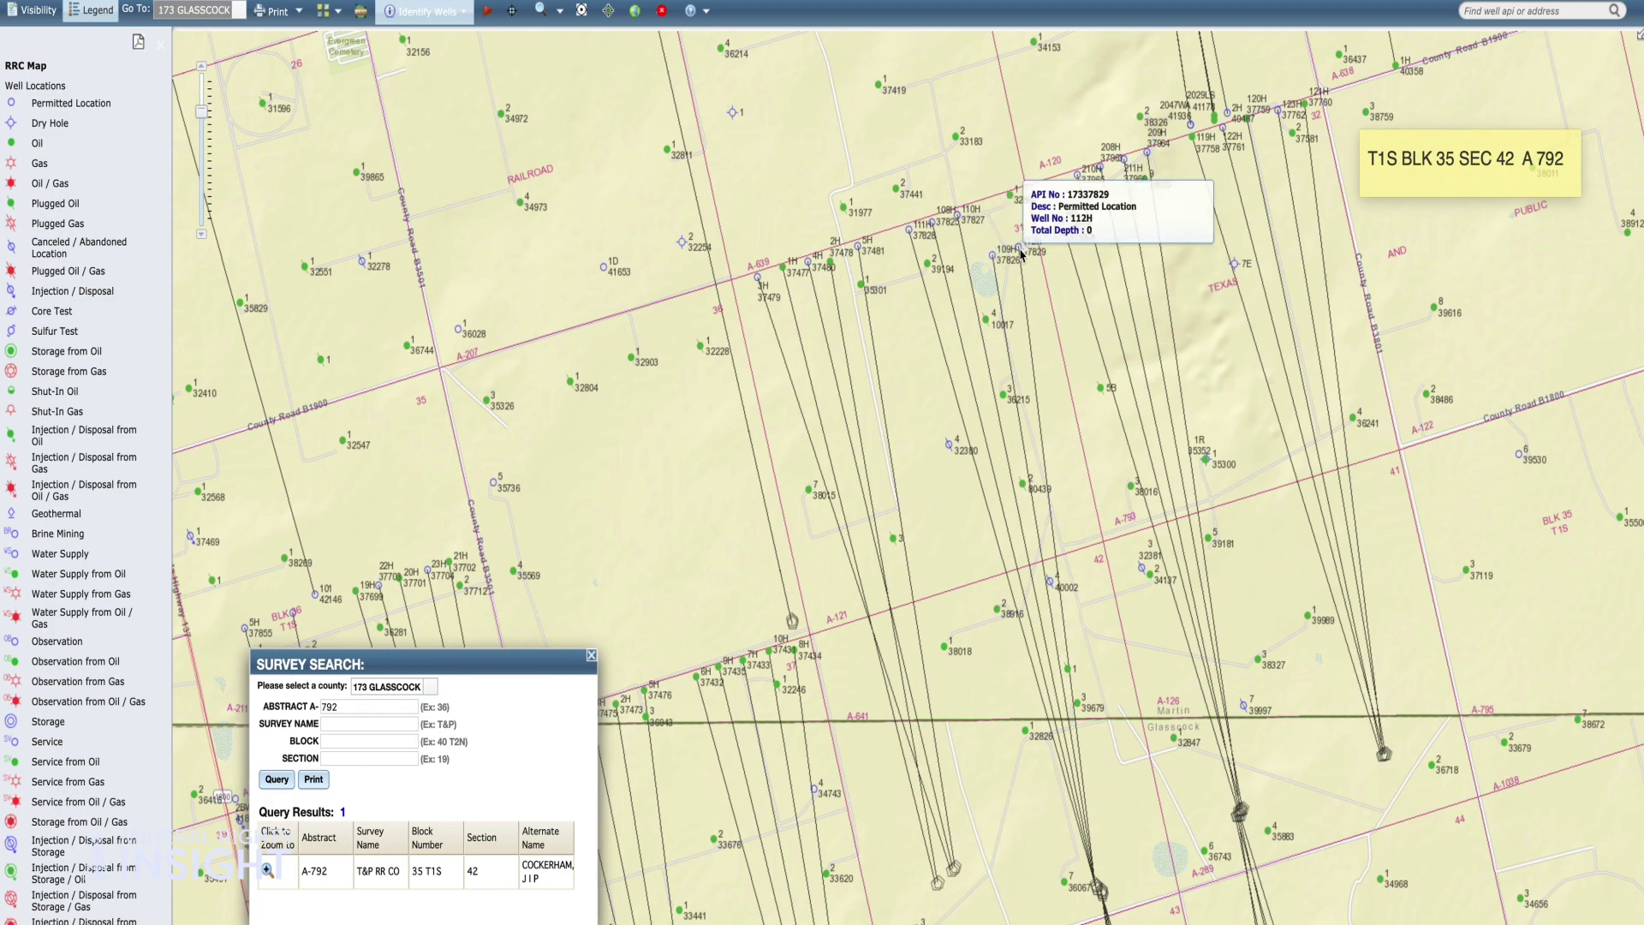
Step: Pan the map south of the tract to the TOM-FOWLER 42N wells and view well 14H
{"action": "left_click_drag", "start_coordinate": [1100, 665], "coordinate": [1105, 264]}
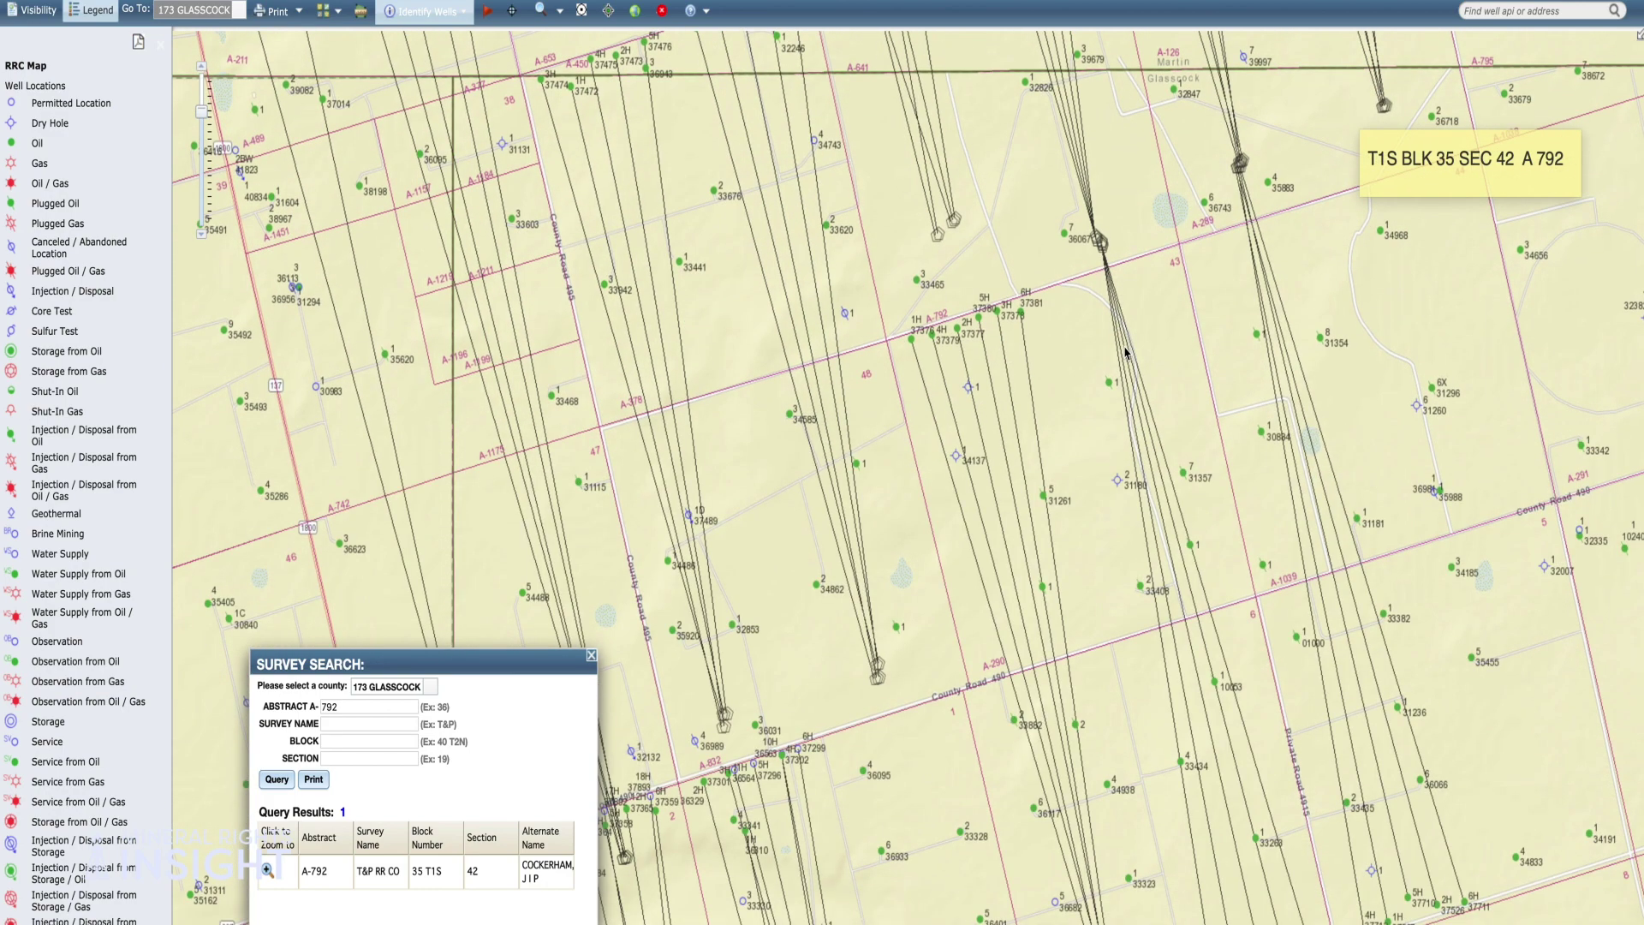
{"action": "key", "text": "Down"}
{"action": "key", "text": "Up"}
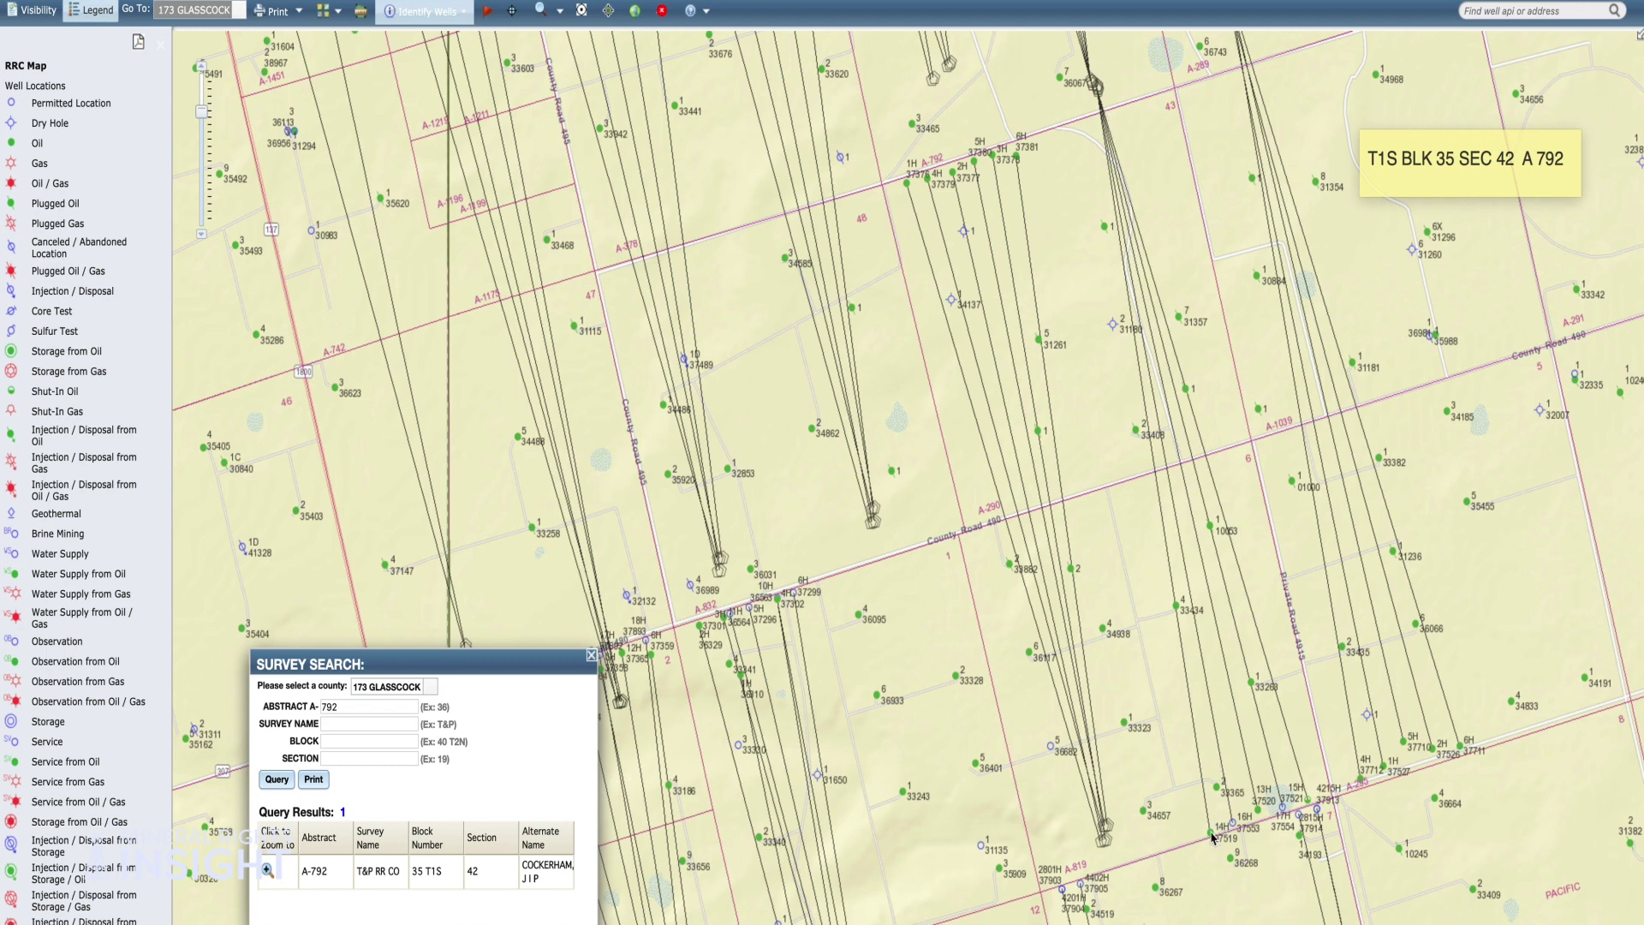
{"action": "mouse_move", "coordinate": [1210, 839]}
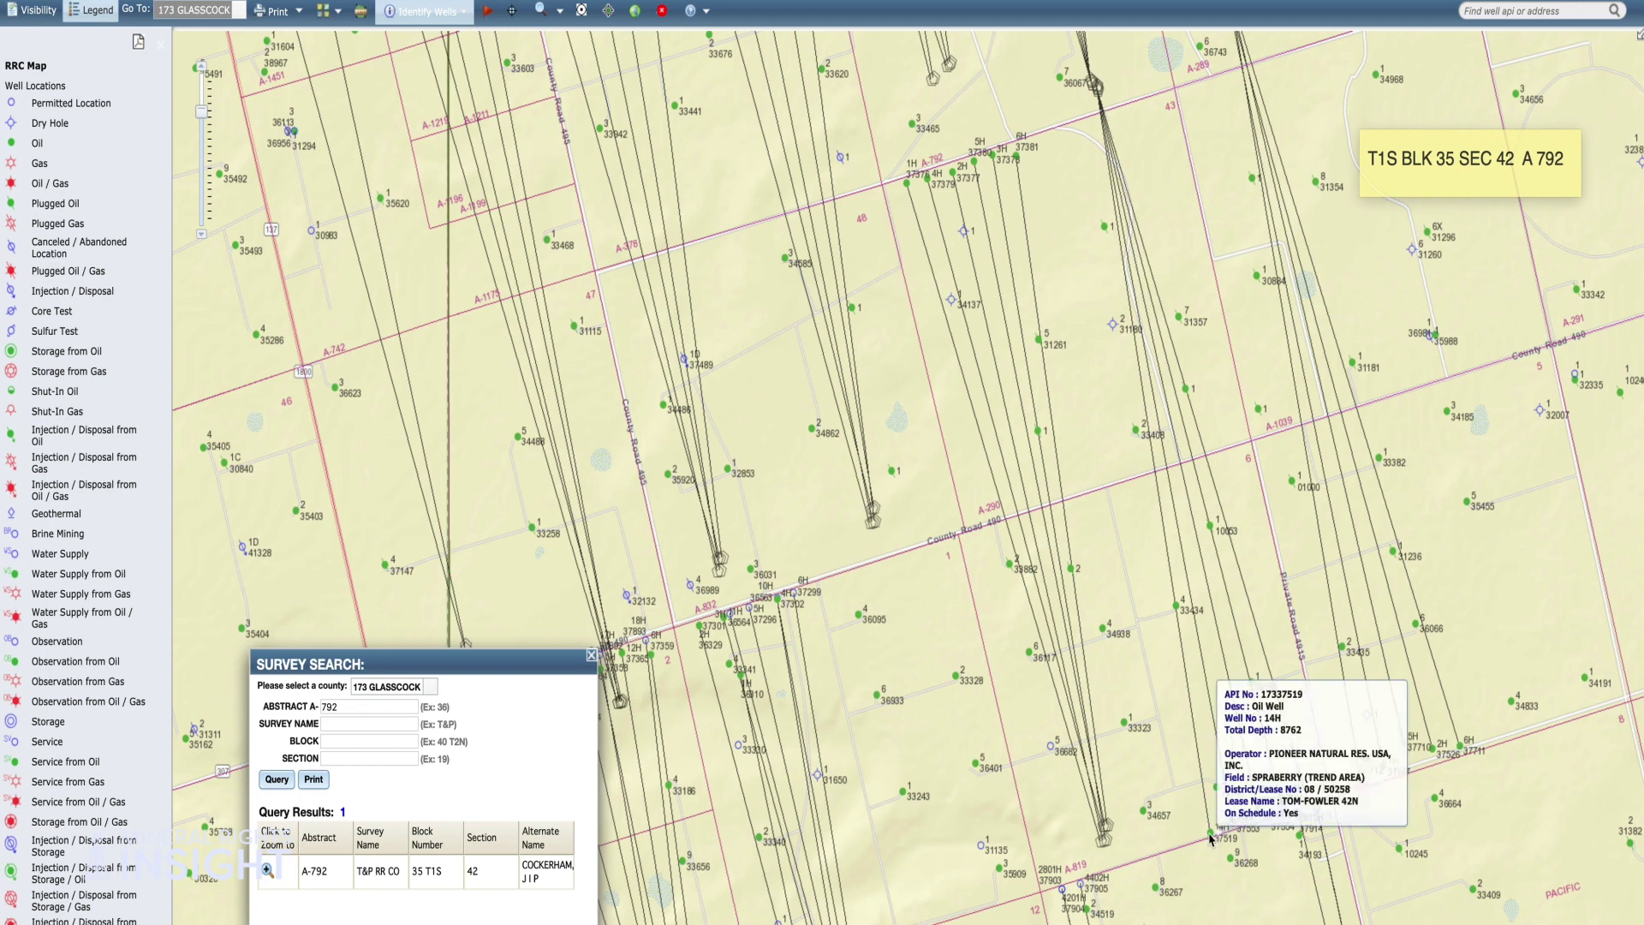